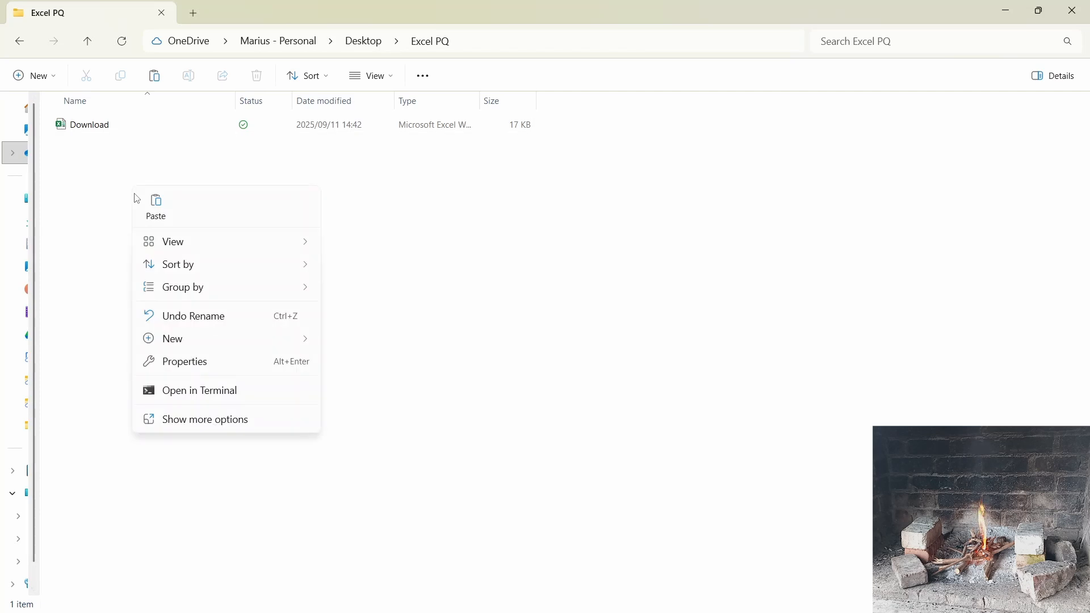
# Create a new Microsoft Excel worksheet file named PQ in the Excel PQ folder and open it in Excel
pyautogui.moveTo(204, 339)
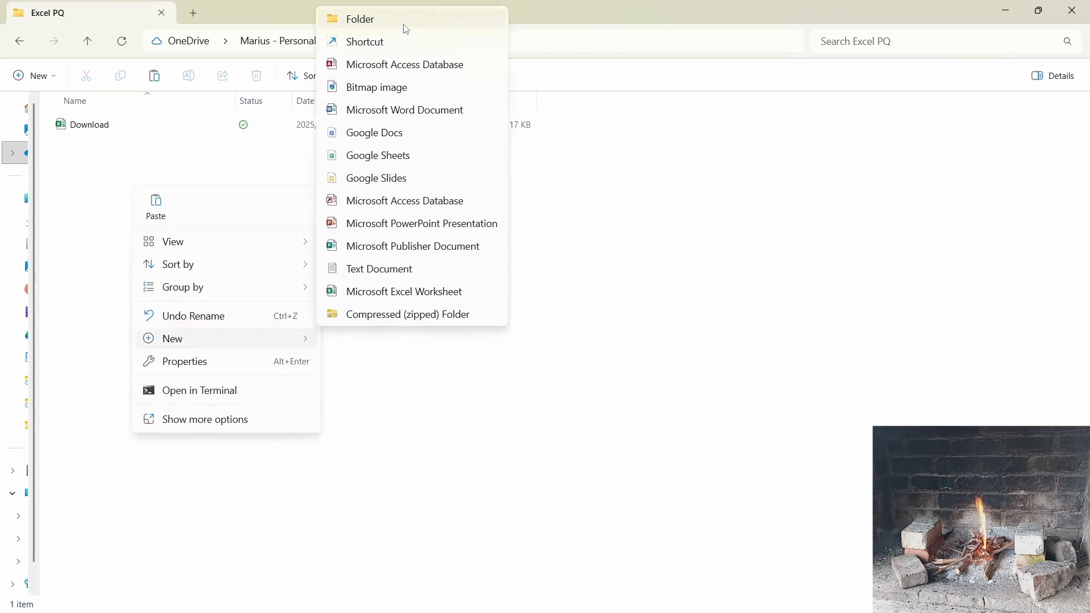
pyautogui.click(407, 292)
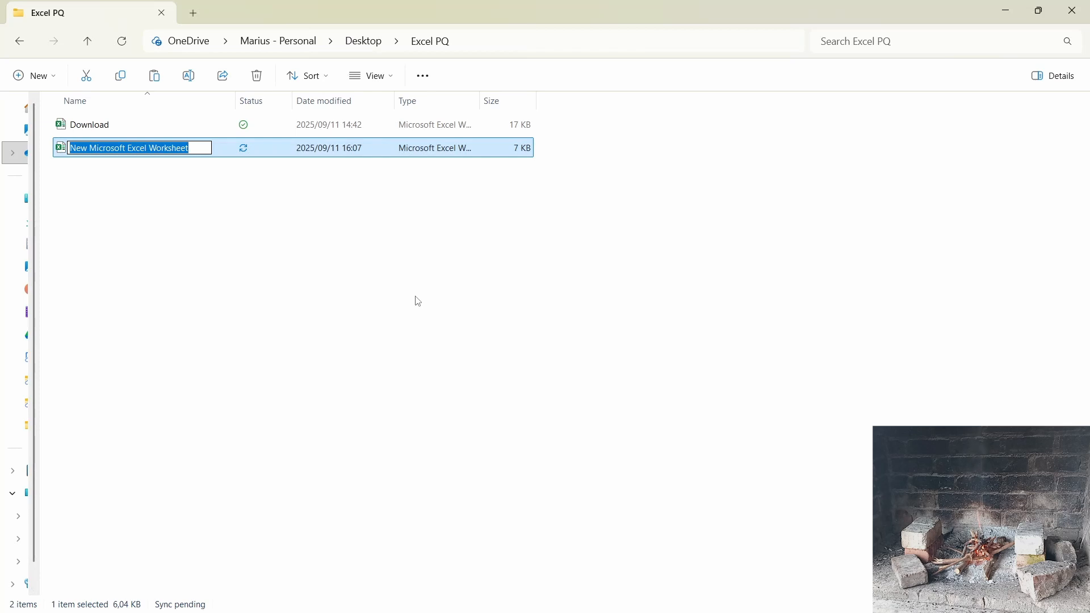
pyautogui.write('PQ')
pyautogui.press('Return')
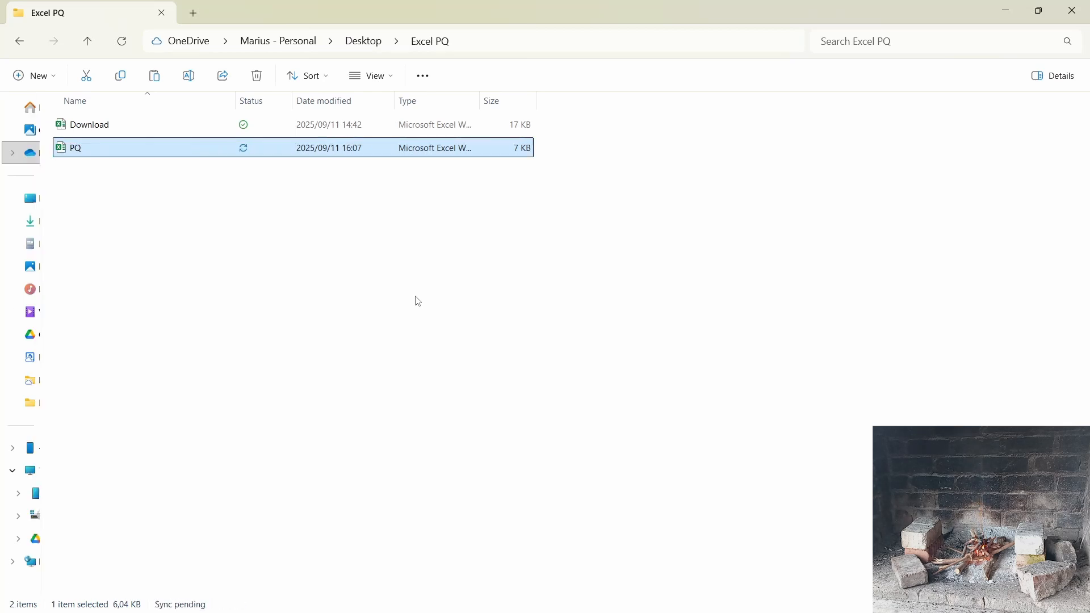
pyautogui.press('Return')
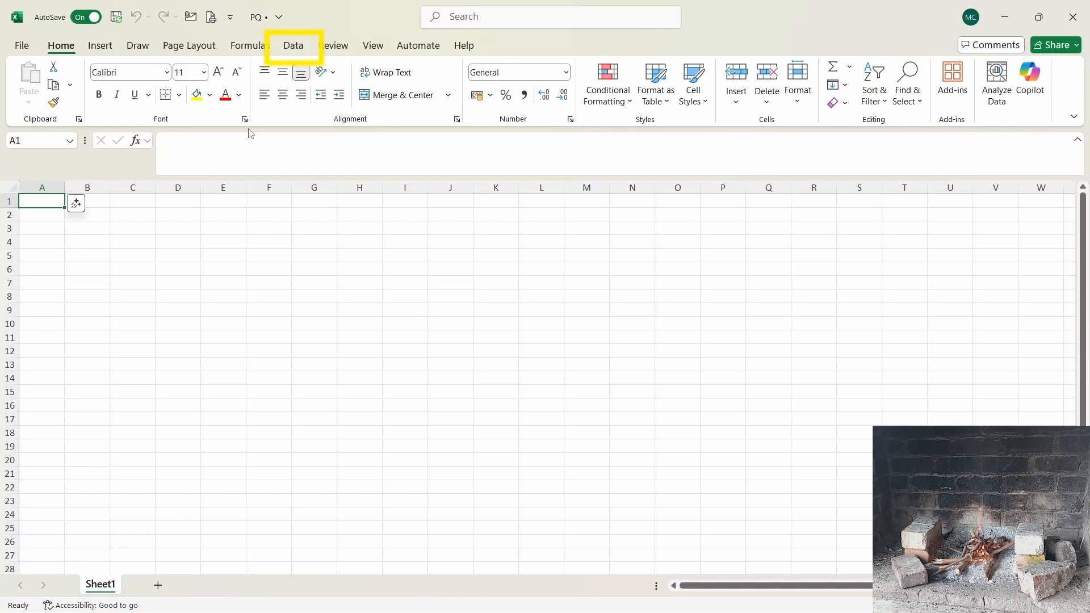
# Import the bi sheet from the Download workbook and open it for transformation in the Power Query Editor
pyautogui.click(296, 51)
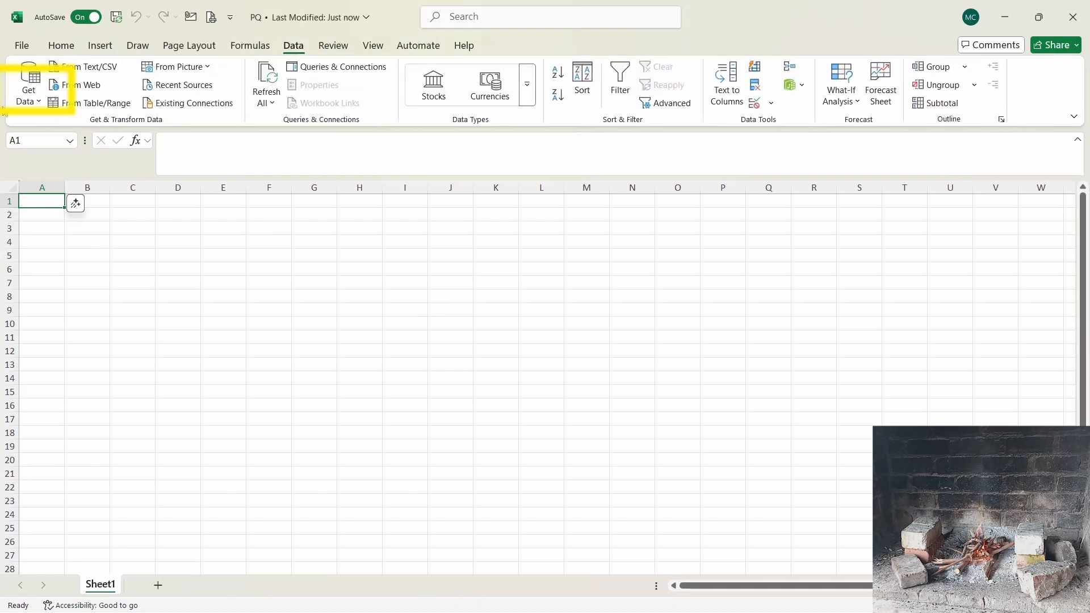
pyautogui.click(24, 100)
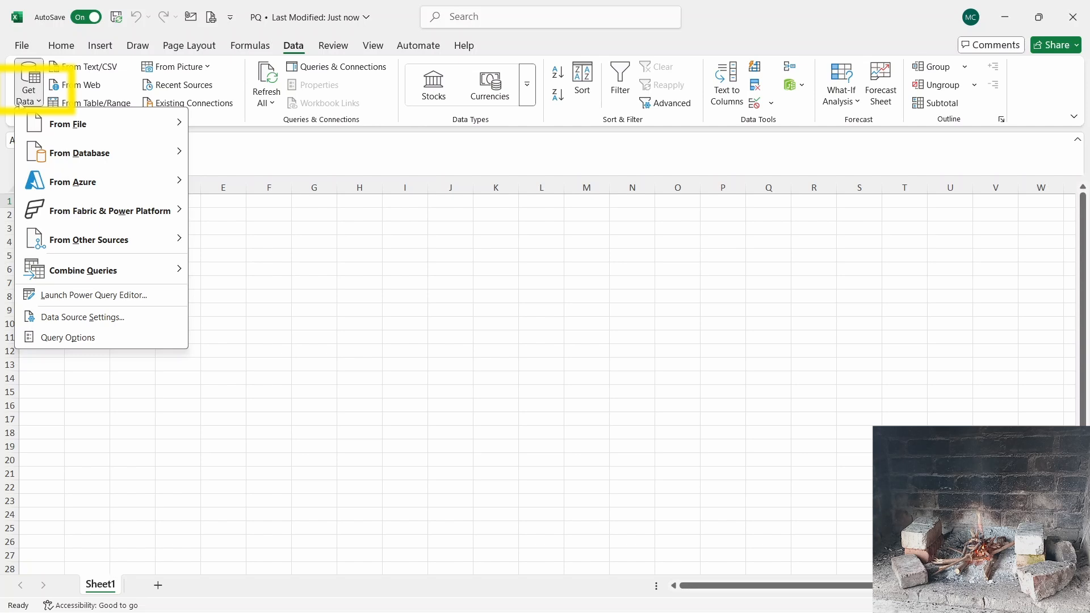
pyautogui.moveTo(114, 124)
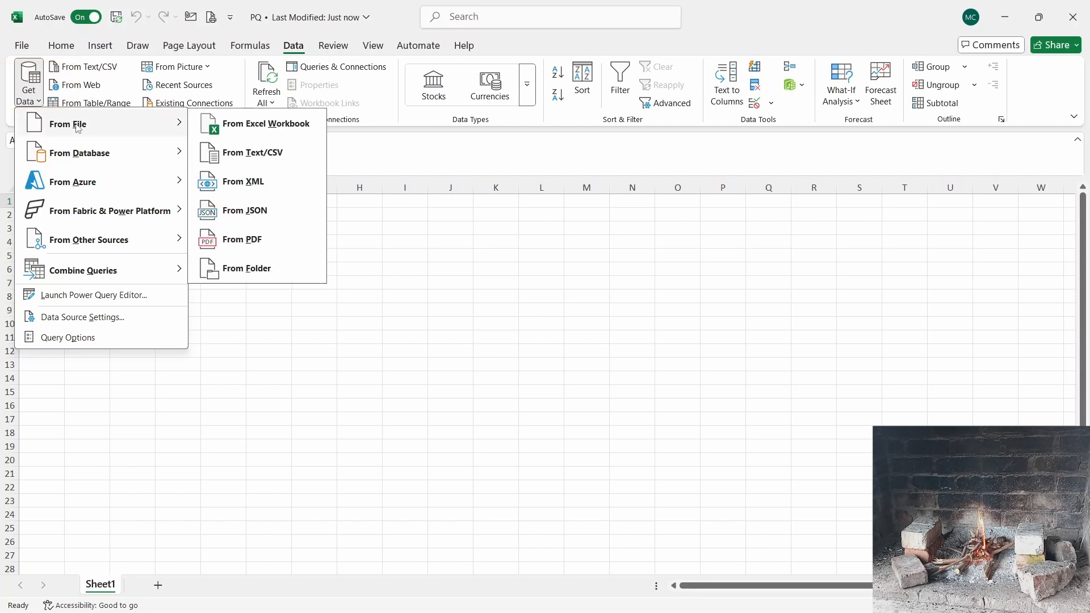
pyautogui.click(235, 126)
pyautogui.click(300, 229)
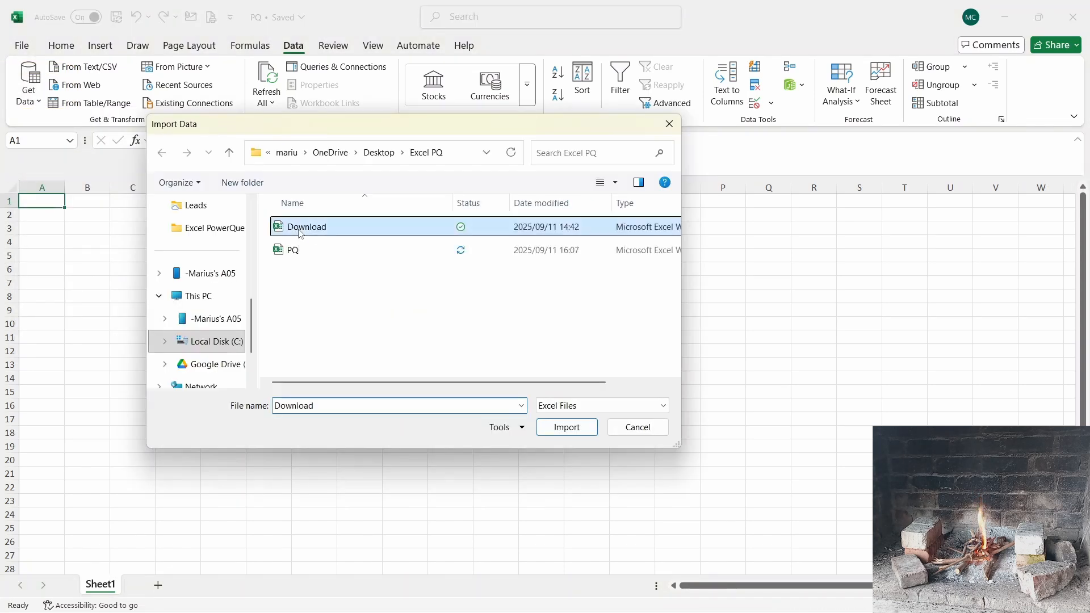
pyautogui.doubleClick(299, 229)
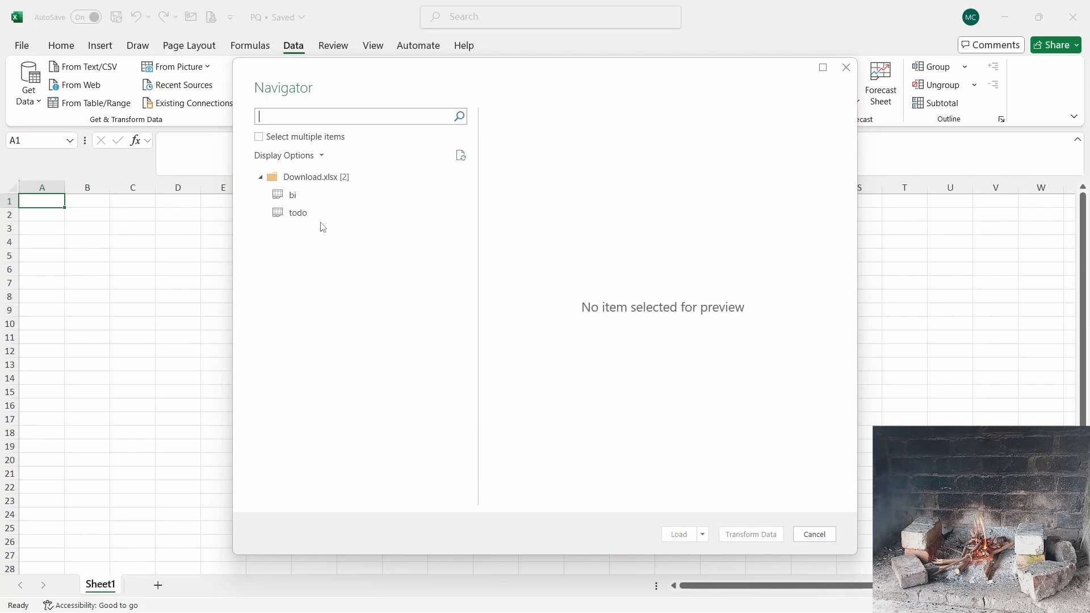
pyautogui.click(294, 197)
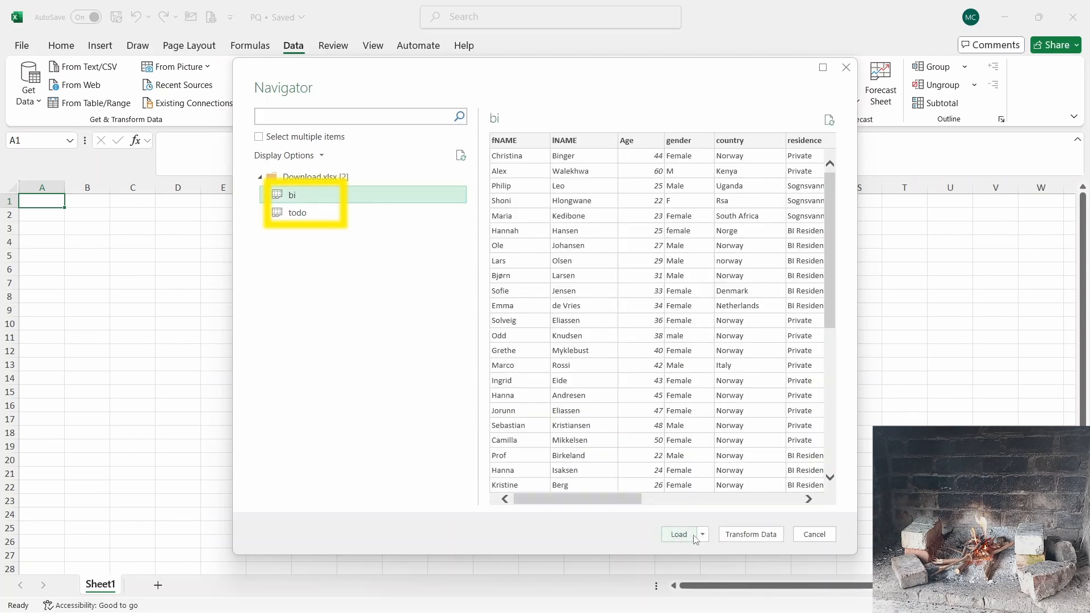
pyautogui.click(750, 536)
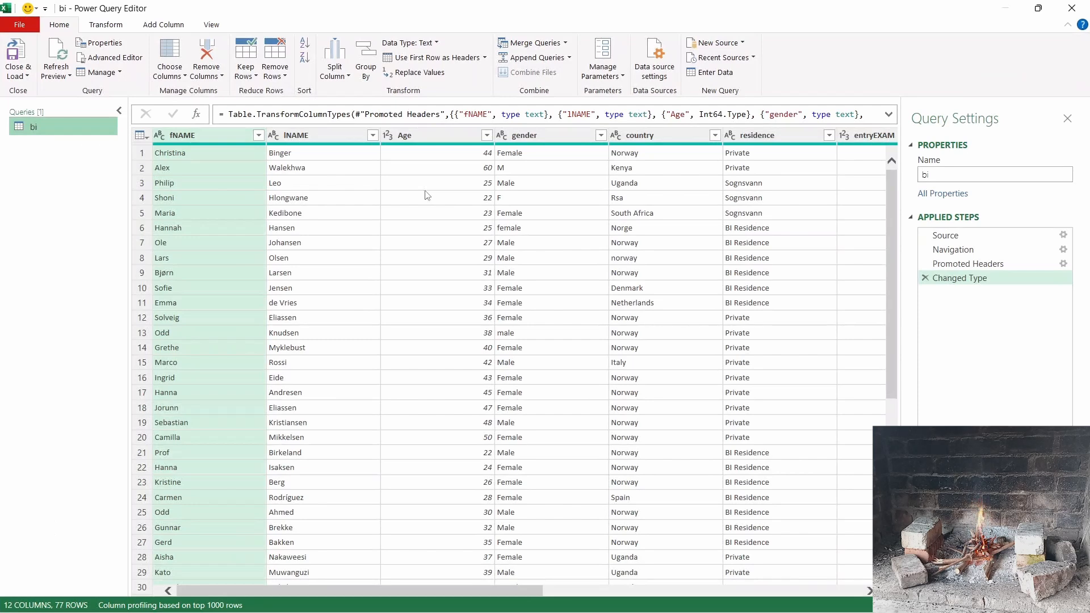
# Rename the fNAME column to Name and the lNAME column to Surname
pyautogui.rightClick(186, 137)
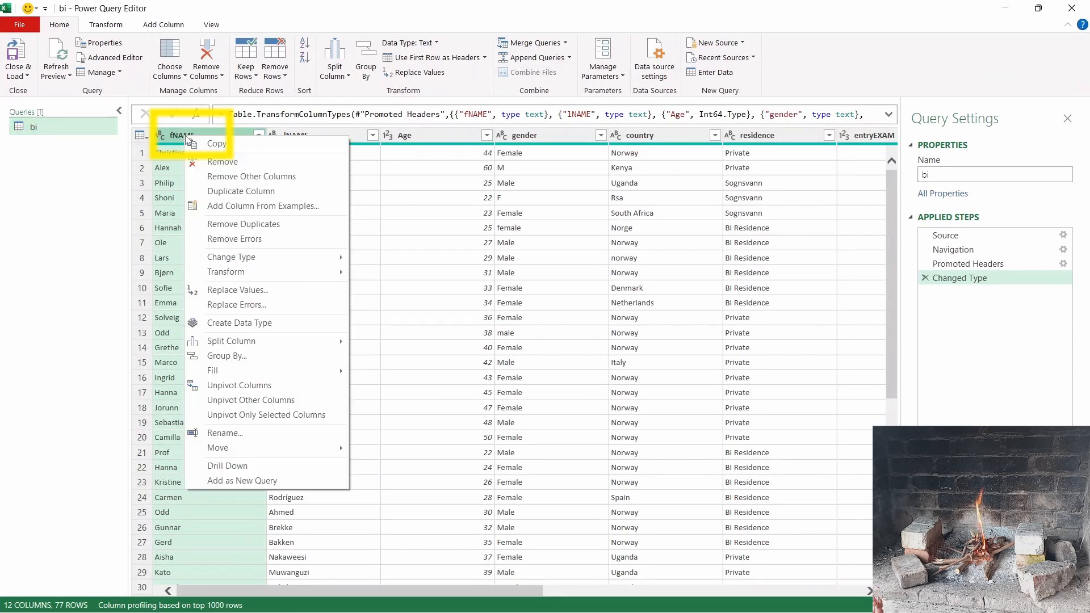
pyautogui.click(224, 433)
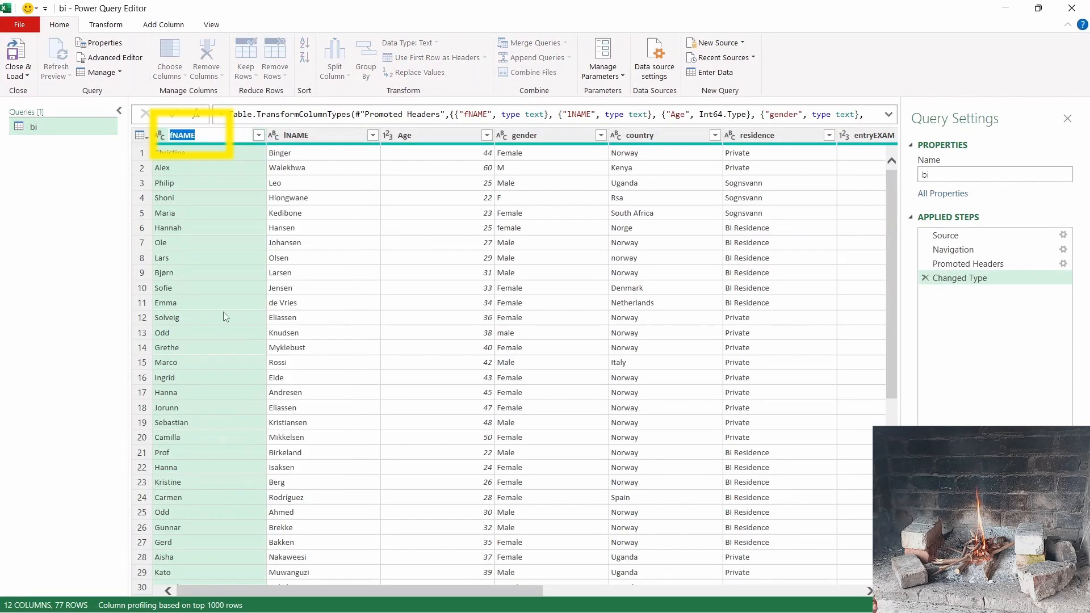
pyautogui.write('Name')
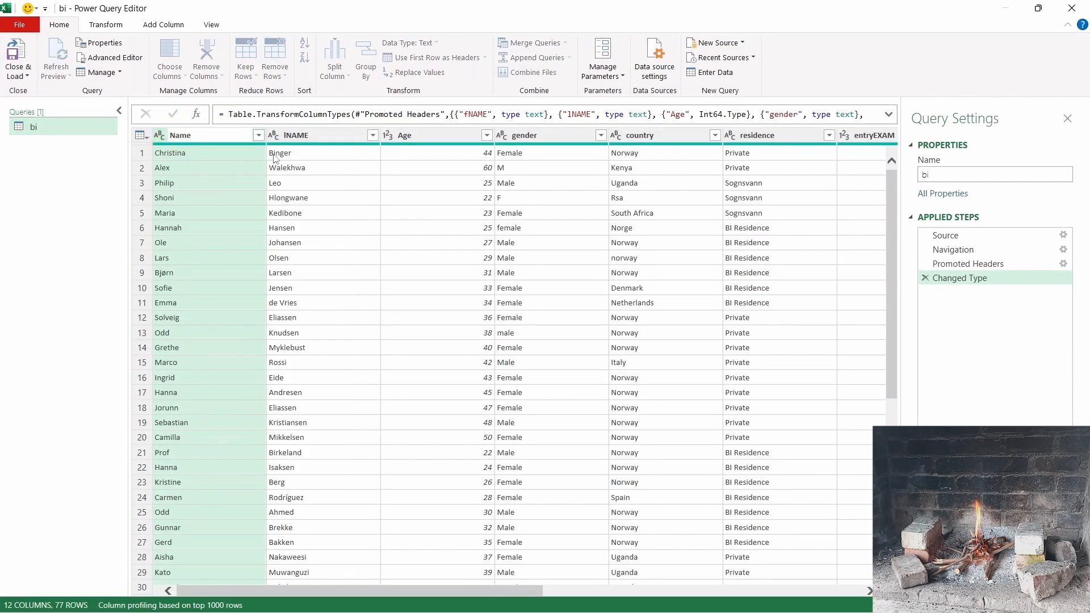
pyautogui.press('Return')
pyautogui.doubleClick(301, 134)
pyautogui.write('Su')
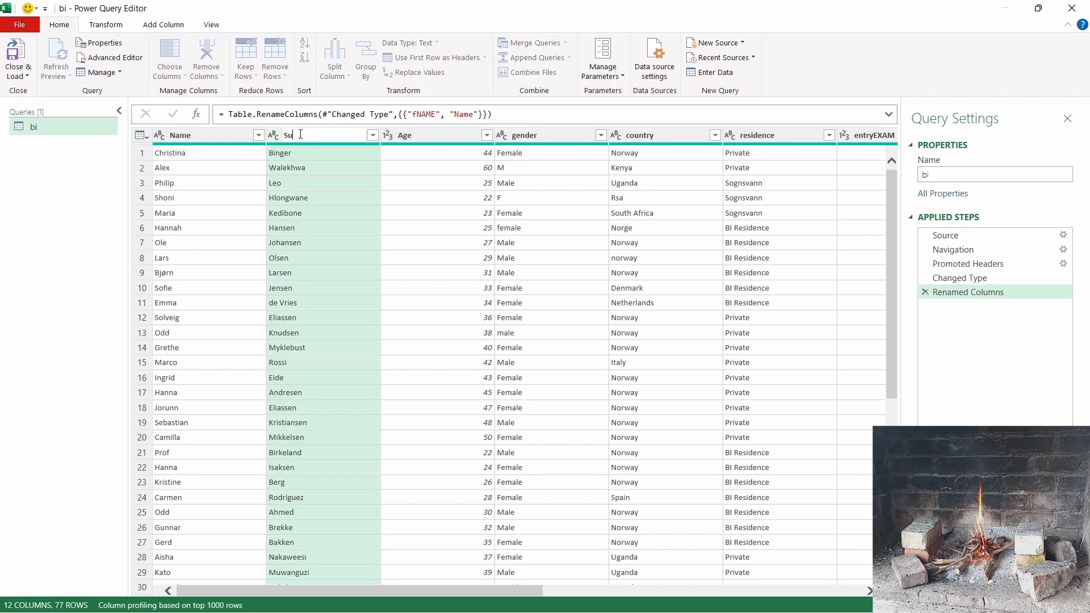
pyautogui.write('rname')
pyautogui.press('Return')
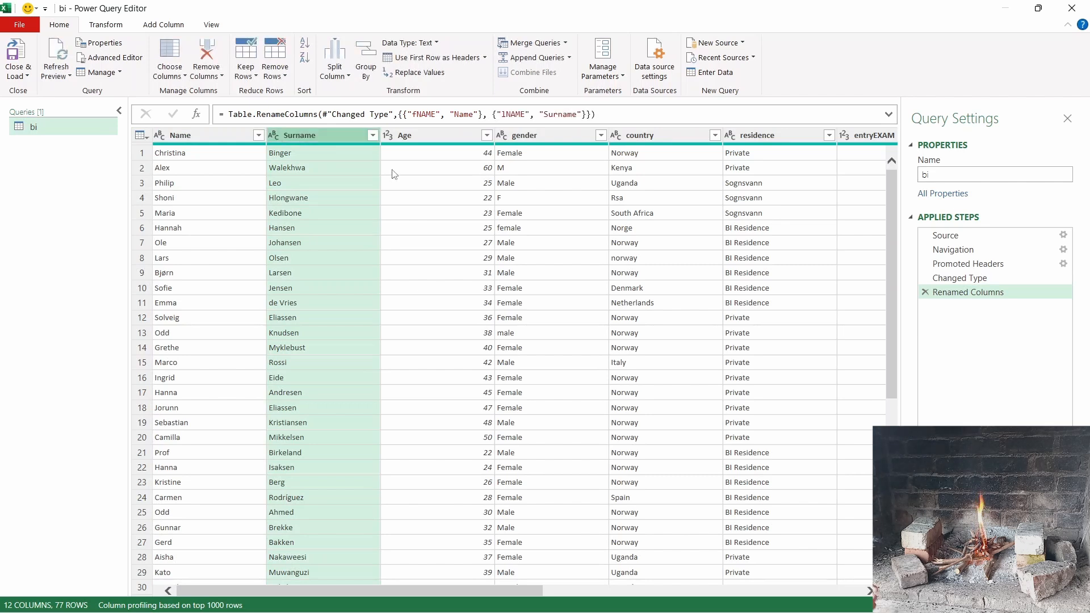
# Start a new conditional column and name it Fix Gender
pyautogui.click(548, 277)
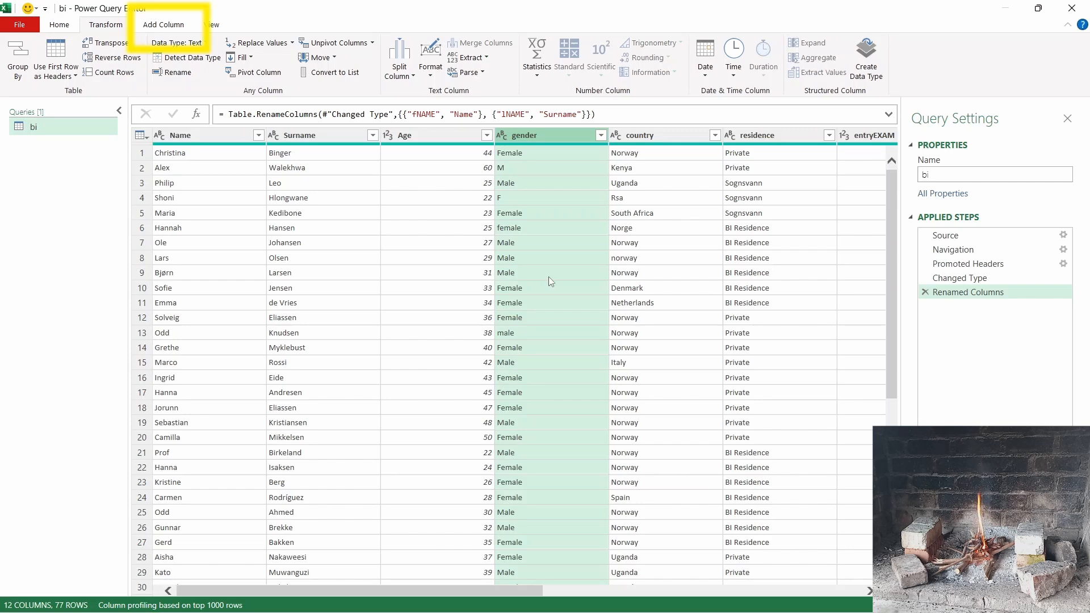
pyautogui.click(170, 28)
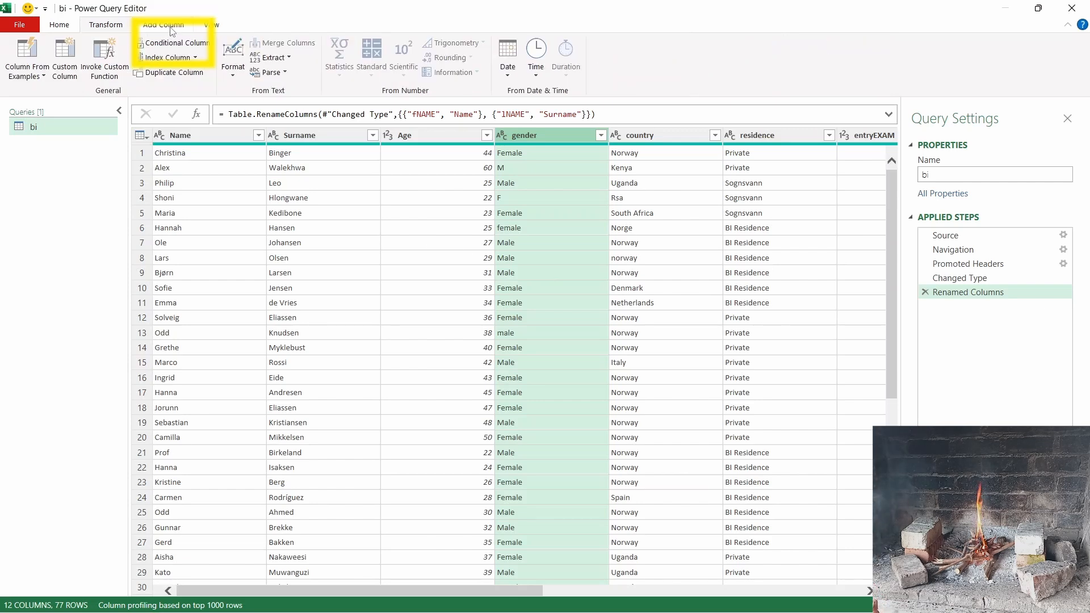
pyautogui.click(172, 45)
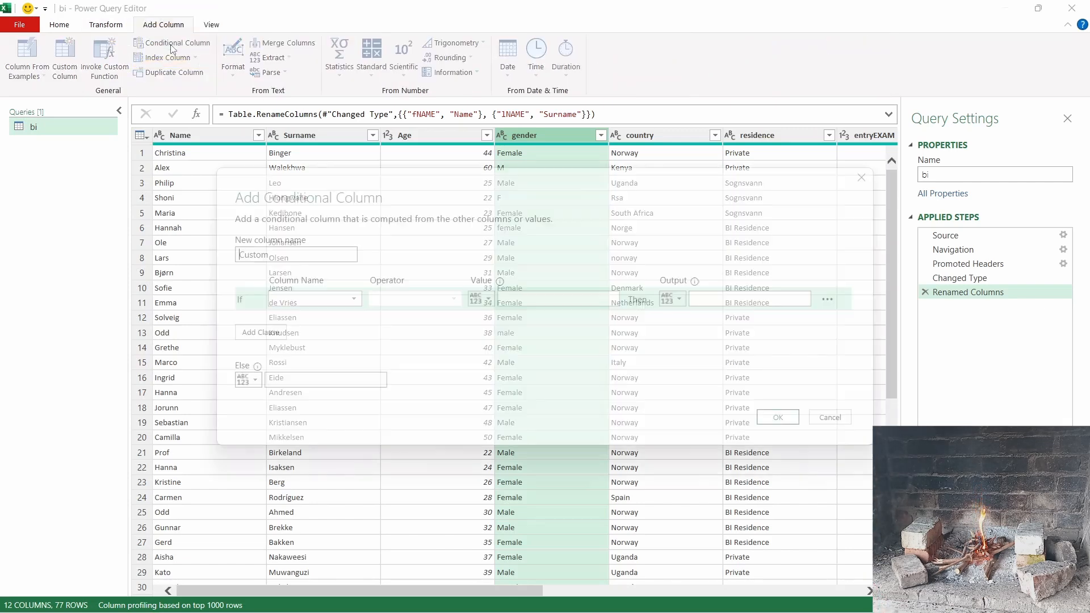
pyautogui.doubleClick(289, 256)
pyautogui.write('Fix')
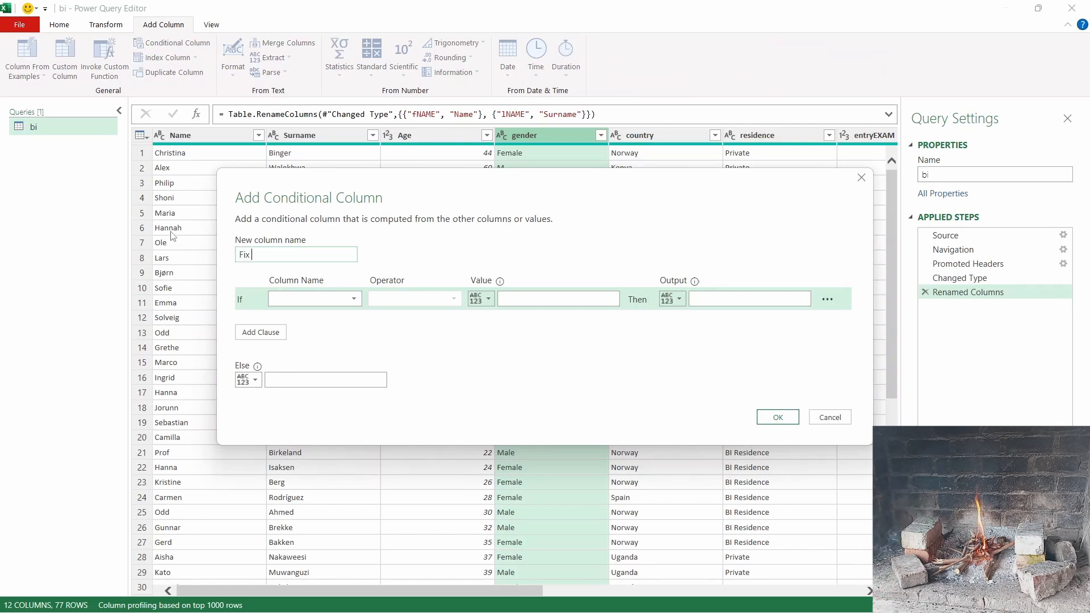
pyautogui.write(' Gender')
# Set the first condition so that gender equals M outputs Male
pyautogui.click(285, 306)
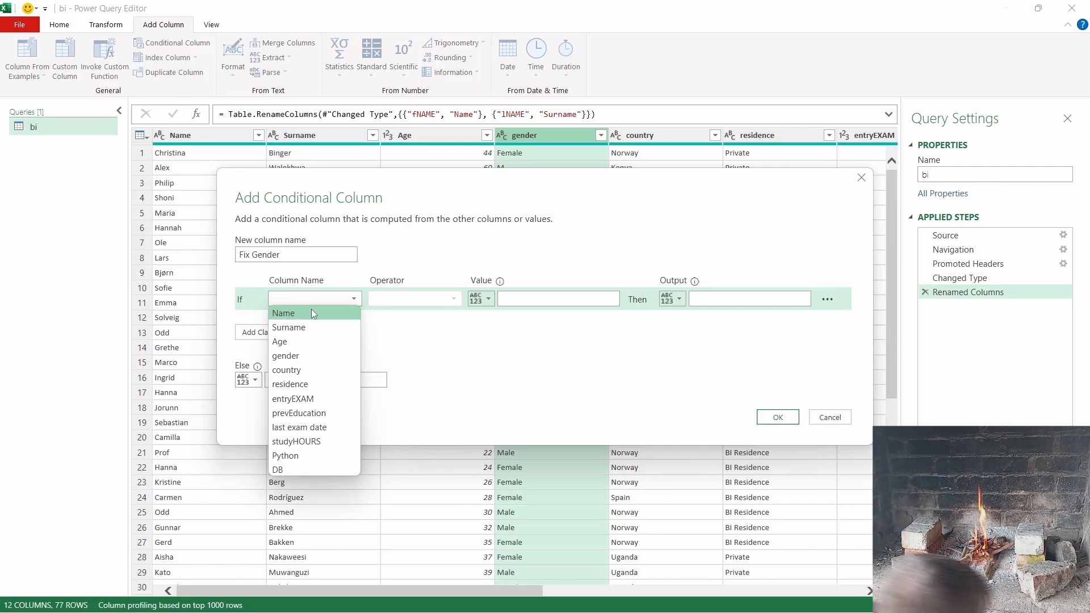
pyautogui.click(303, 356)
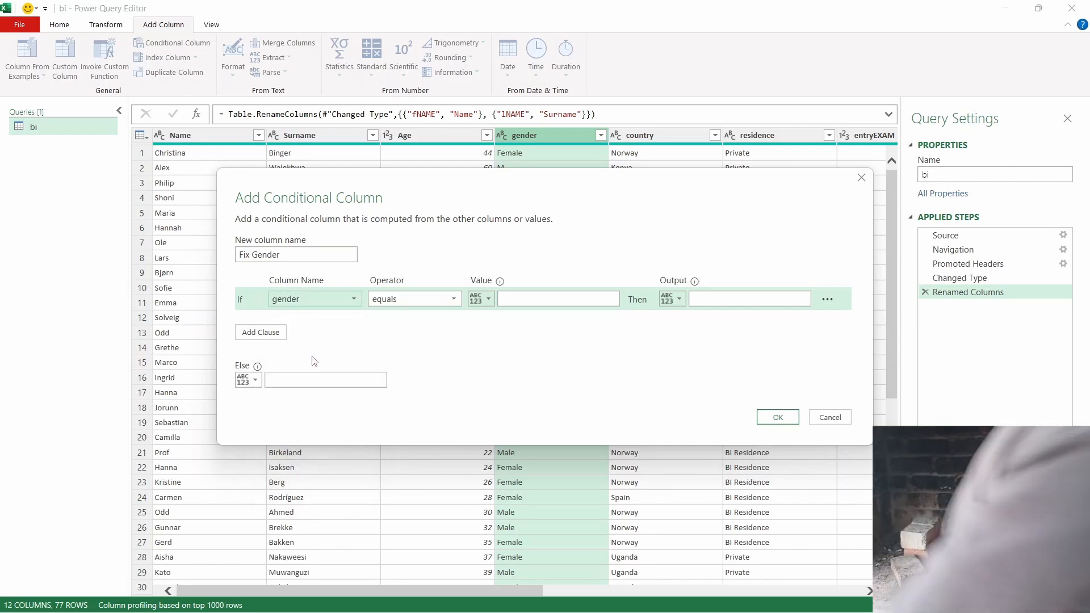
pyautogui.click(518, 301)
pyautogui.write('M')
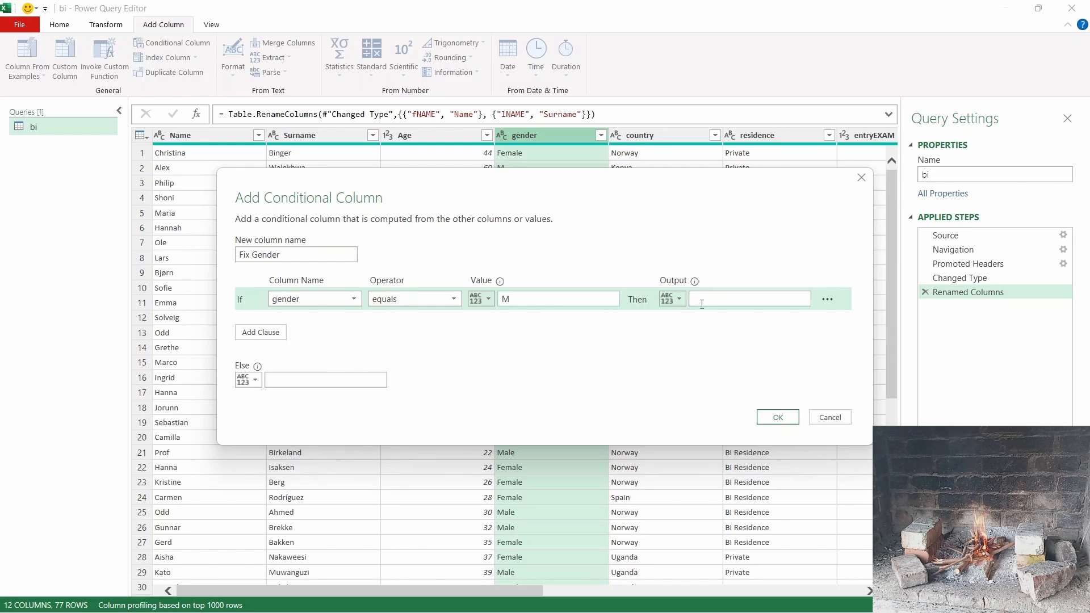
pyautogui.click(715, 299)
pyautogui.write('Male')
# Add an Else If clause so that gender equals F outputs Female
pyautogui.click(285, 329)
pyautogui.click(314, 327)
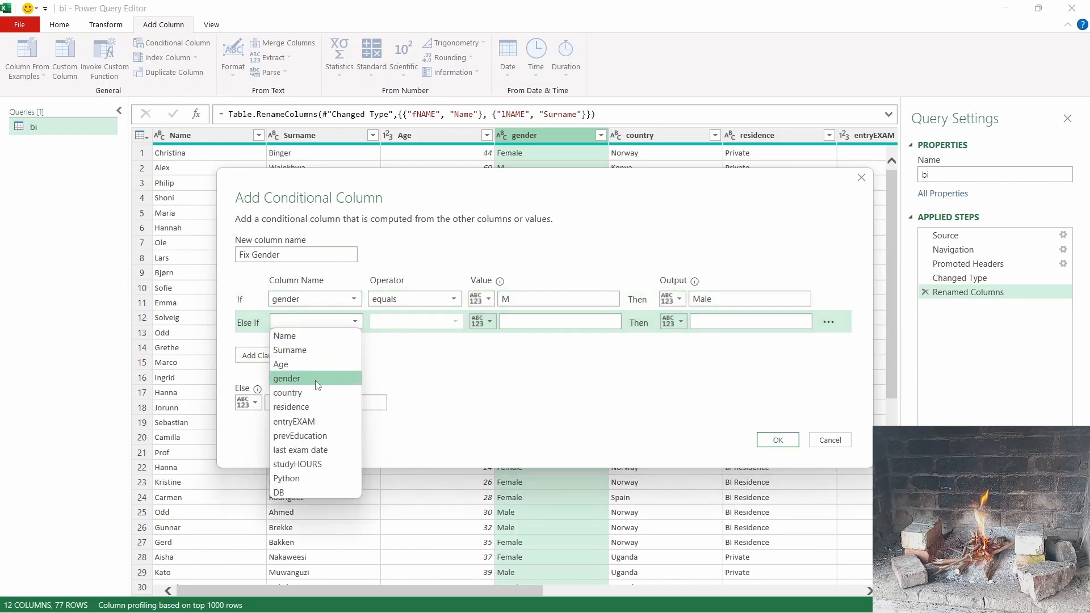
pyautogui.click(289, 379)
pyautogui.click(522, 324)
pyautogui.write('F')
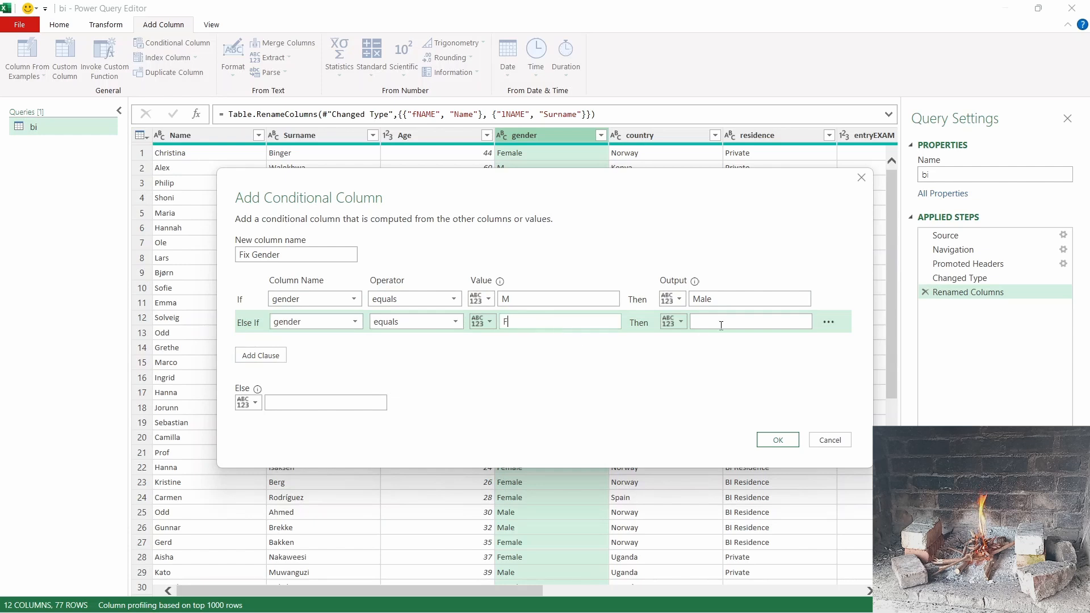
pyautogui.click(725, 323)
pyautogui.write('Female')
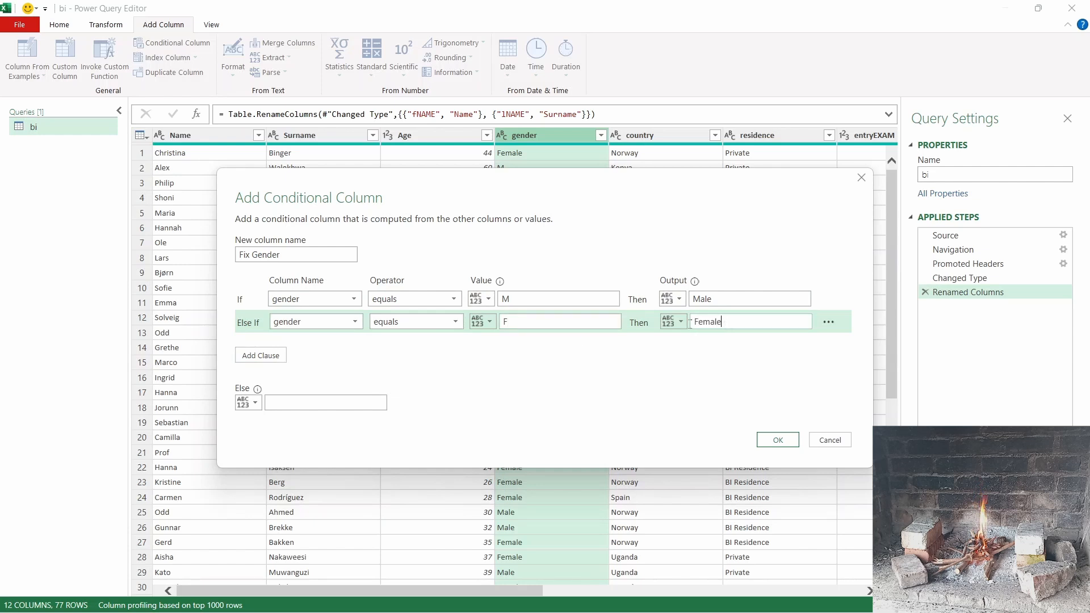
# Set the Else result to the values of the gender column and create the conditional column
pyautogui.click(255, 403)
pyautogui.click(270, 434)
pyautogui.click(335, 403)
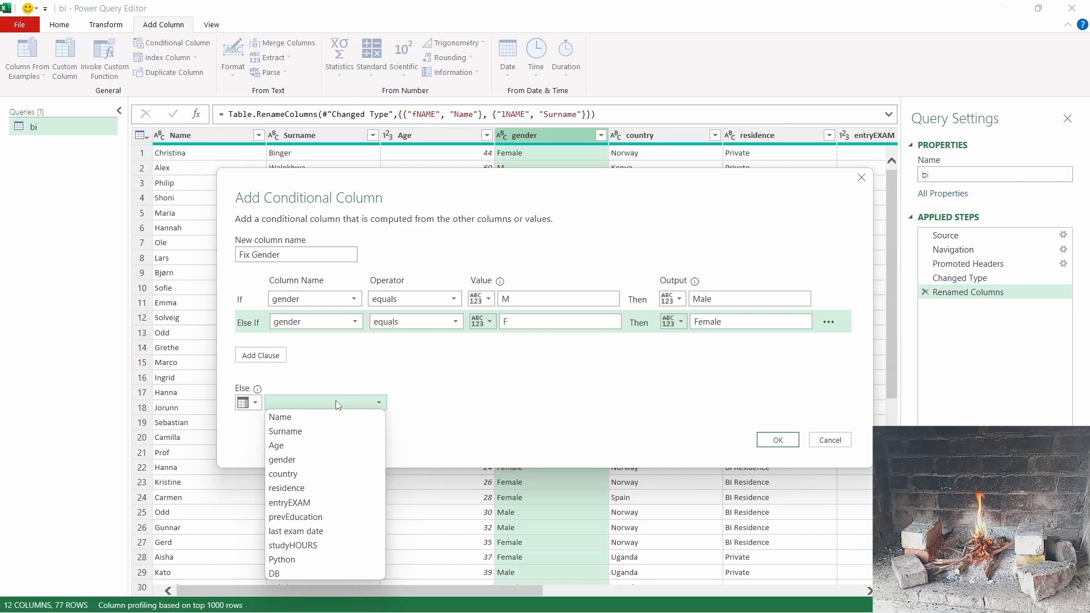
pyautogui.click(307, 459)
pyautogui.click(777, 440)
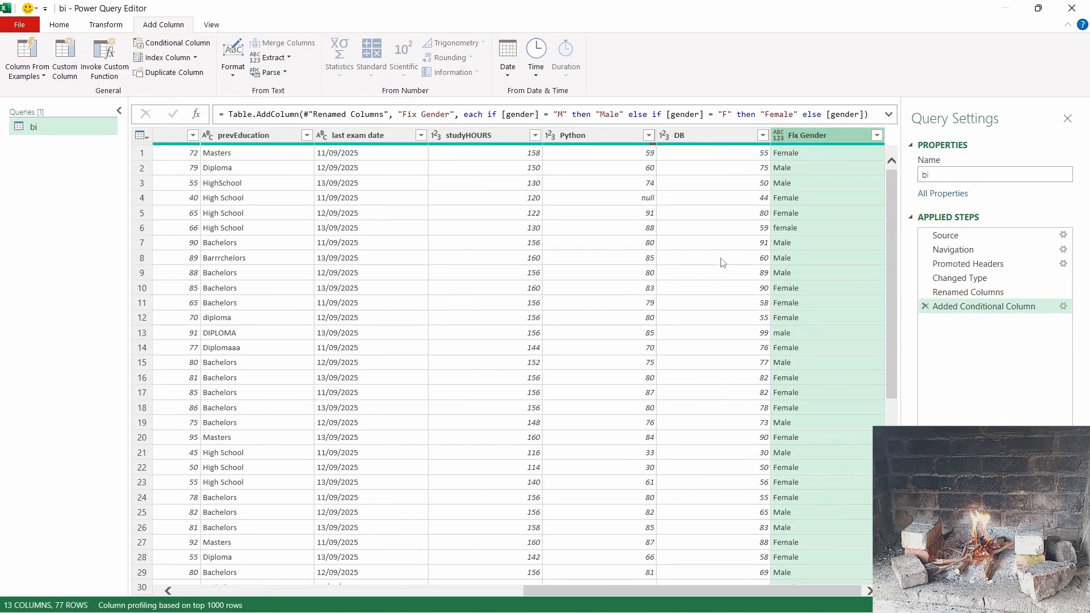
# Remove the rows with empty values in the Python, DB and studyHOURS columns
pyautogui.click(645, 199)
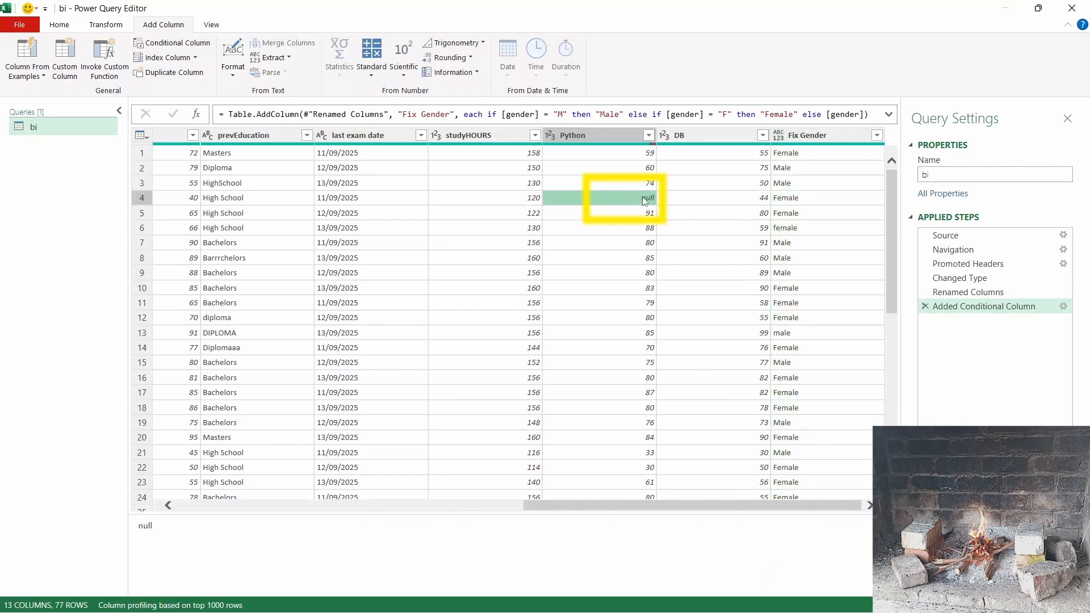
pyautogui.click(649, 136)
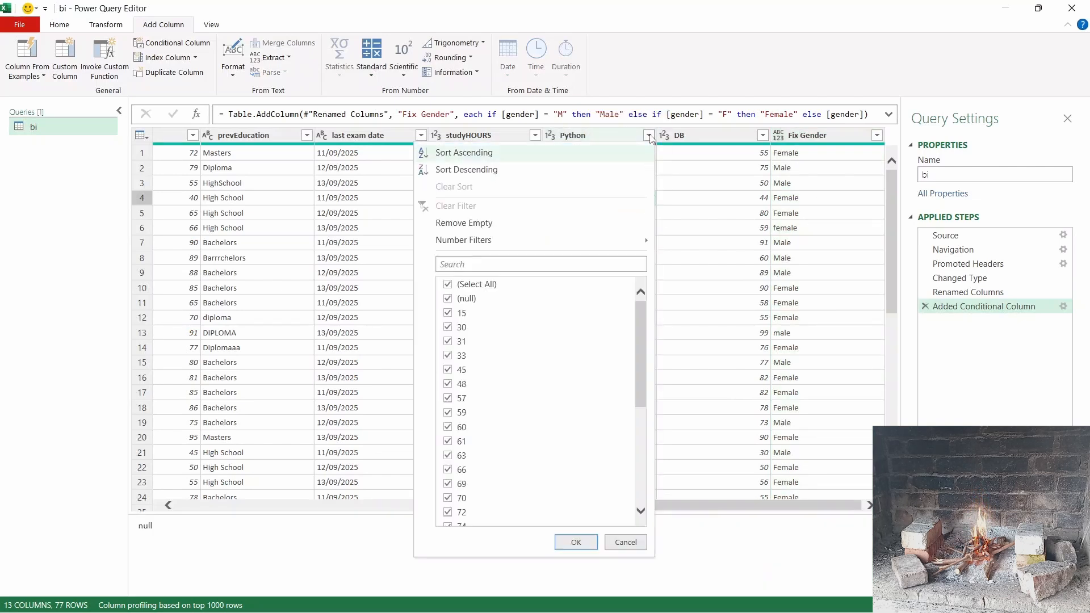
pyautogui.click(487, 222)
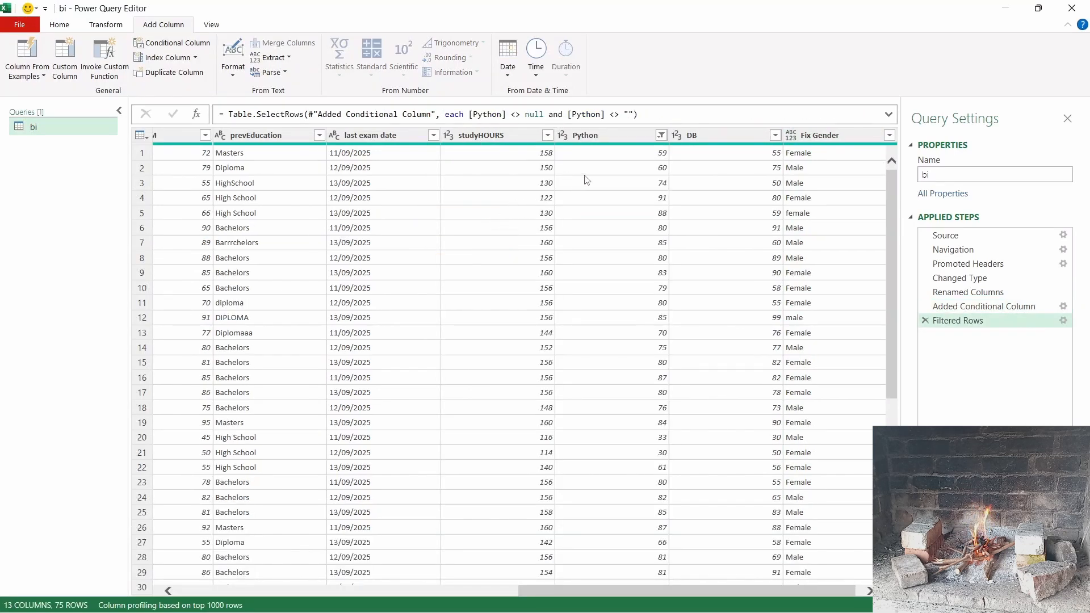
pyautogui.click(775, 136)
pyautogui.click(724, 225)
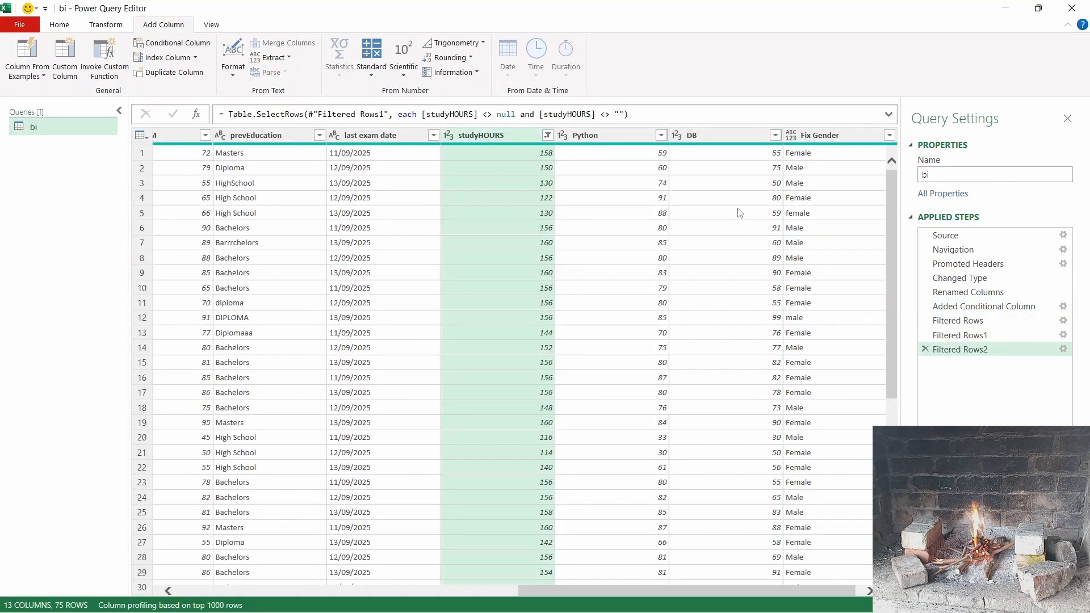
# Add a column averaging the Python and DB scores, and review its formula without changing it
pyautogui.click(622, 139)
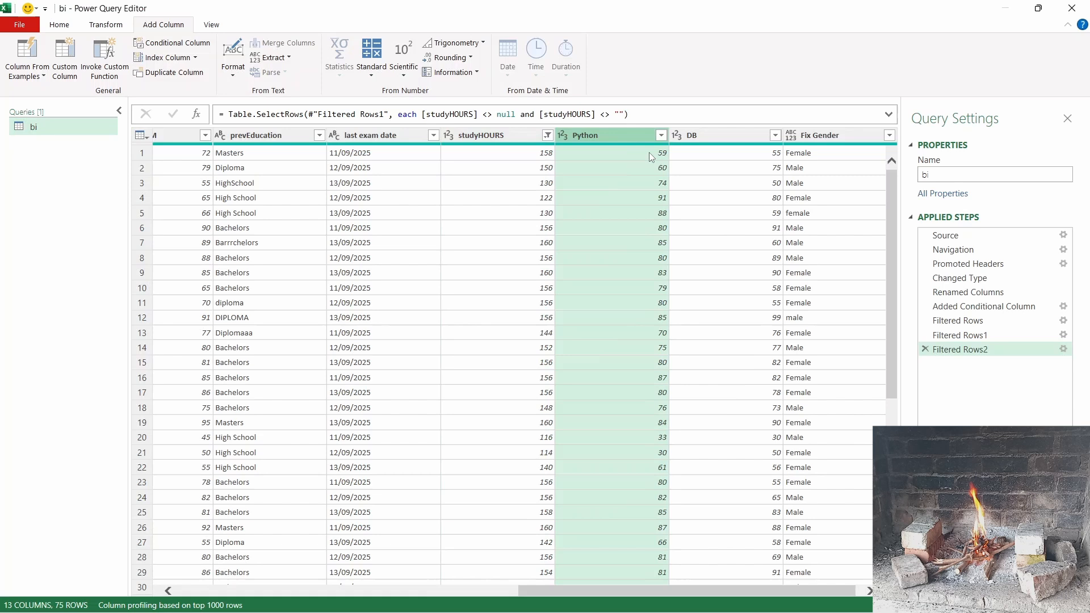
pyautogui.click(708, 139)
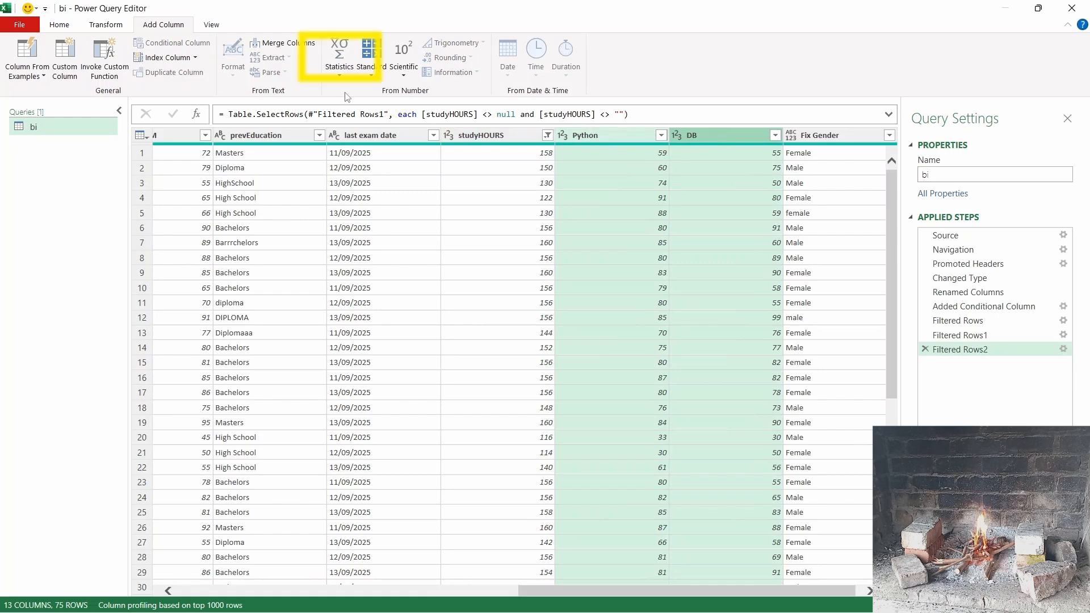
pyautogui.click(339, 74)
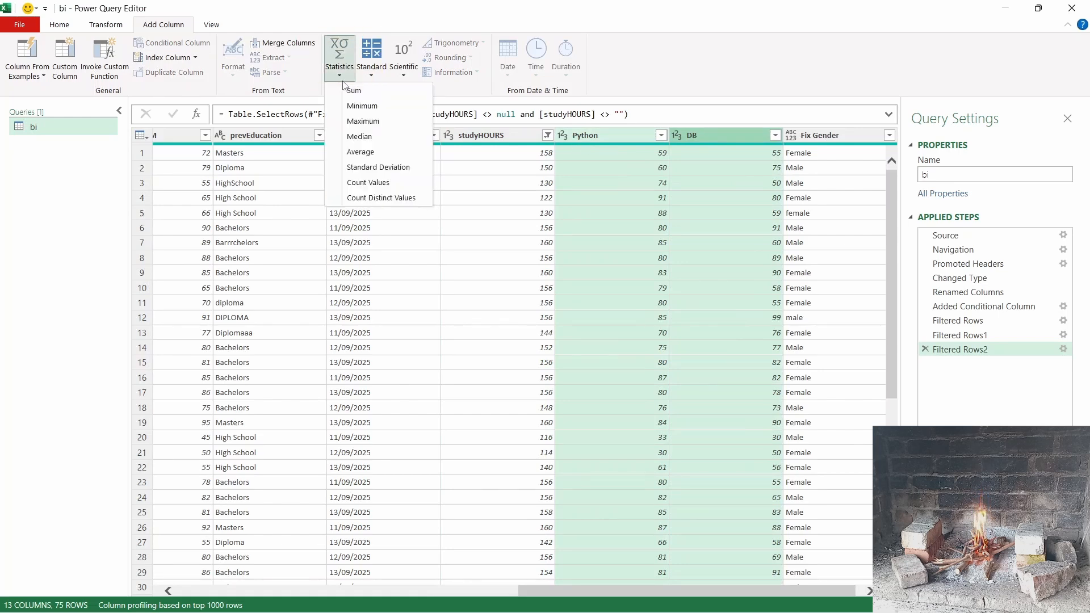
pyautogui.click(362, 151)
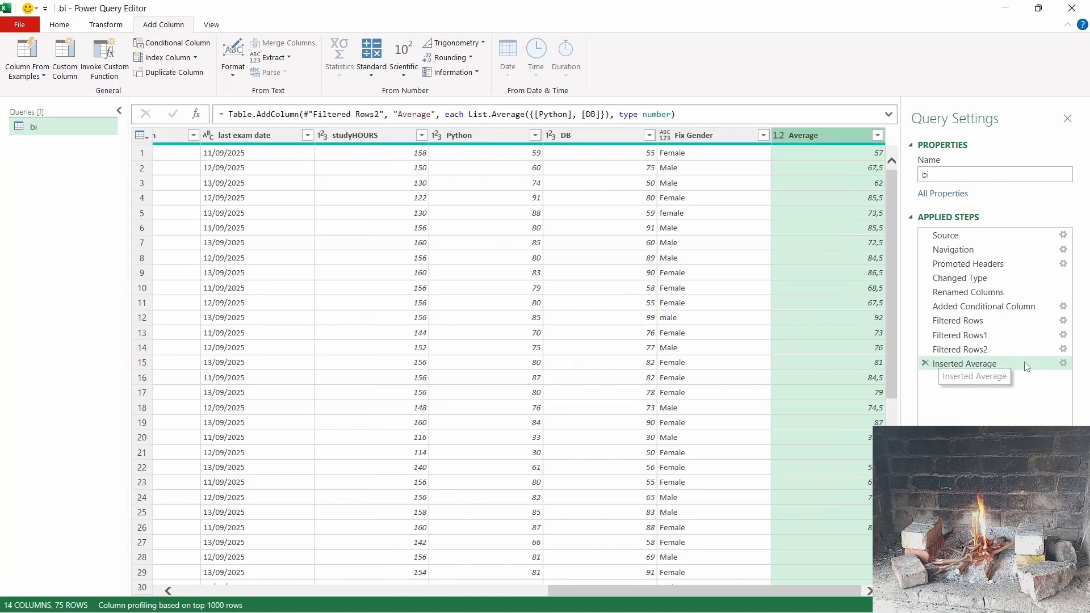
pyautogui.click(1064, 364)
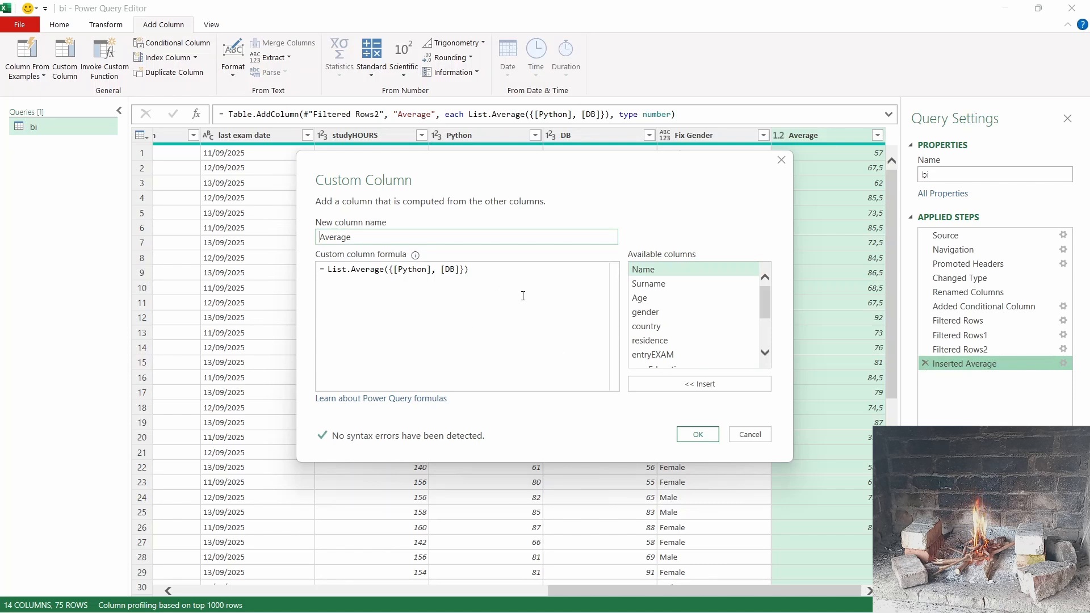
pyautogui.click(750, 435)
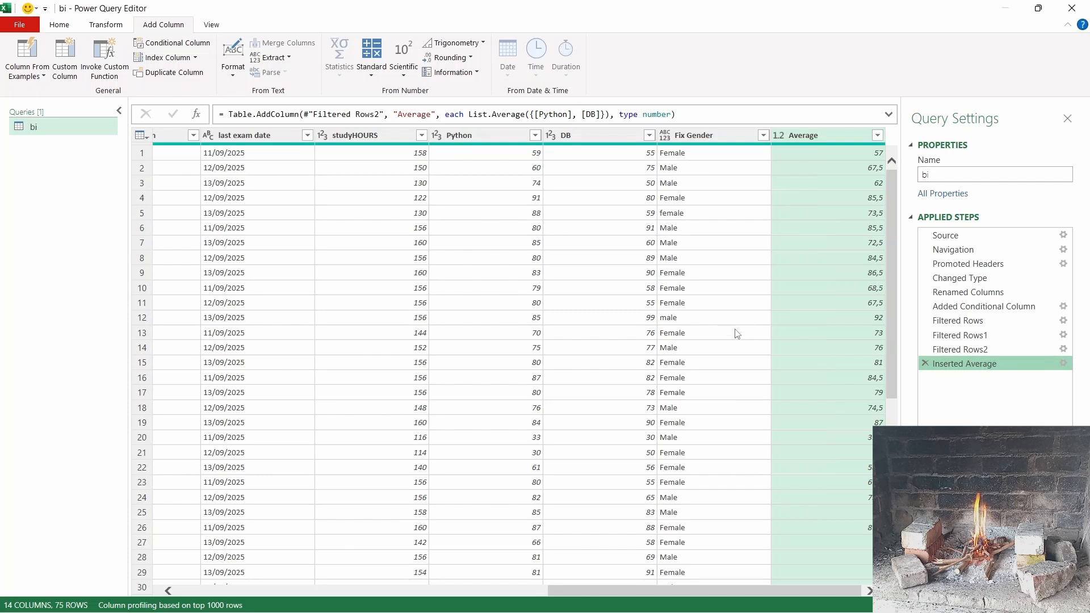
# Try to convert the last exam date column to the Date type, and delete that type change from the applied steps
pyautogui.click(265, 137)
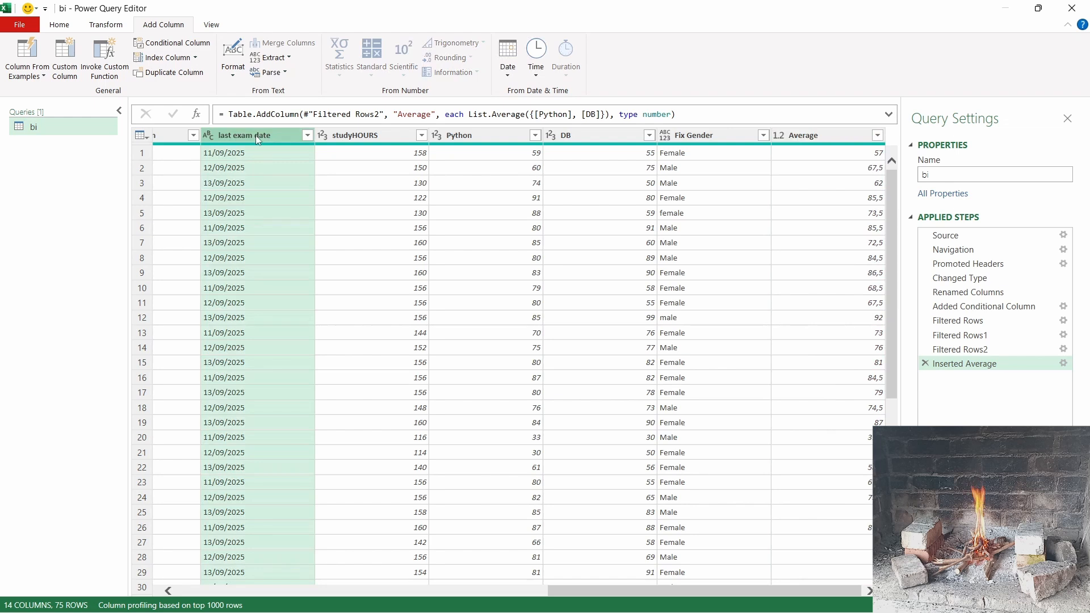
pyautogui.click(209, 135)
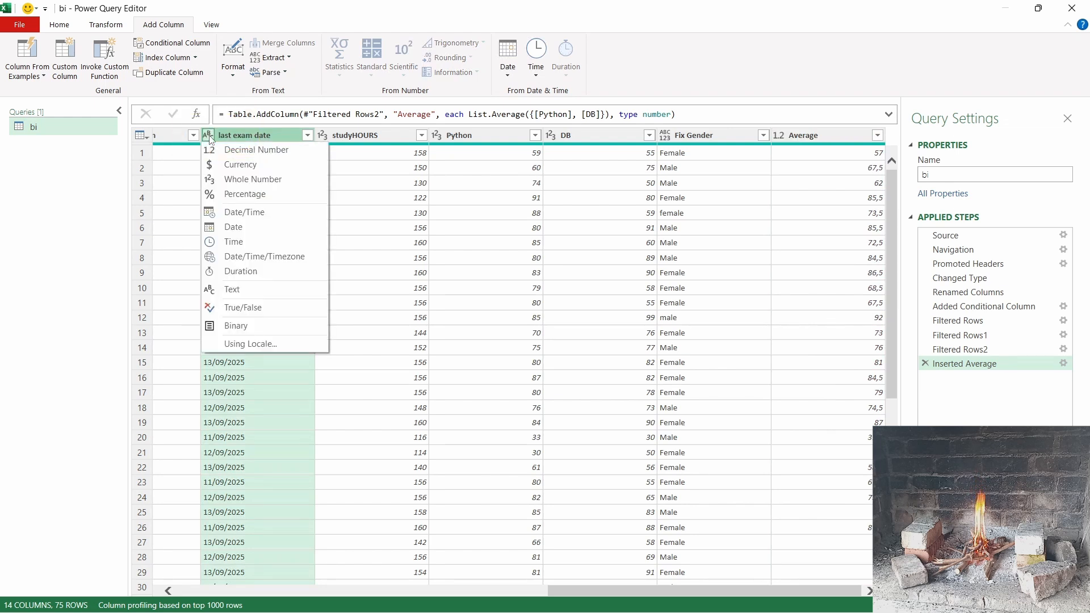
pyautogui.click(240, 228)
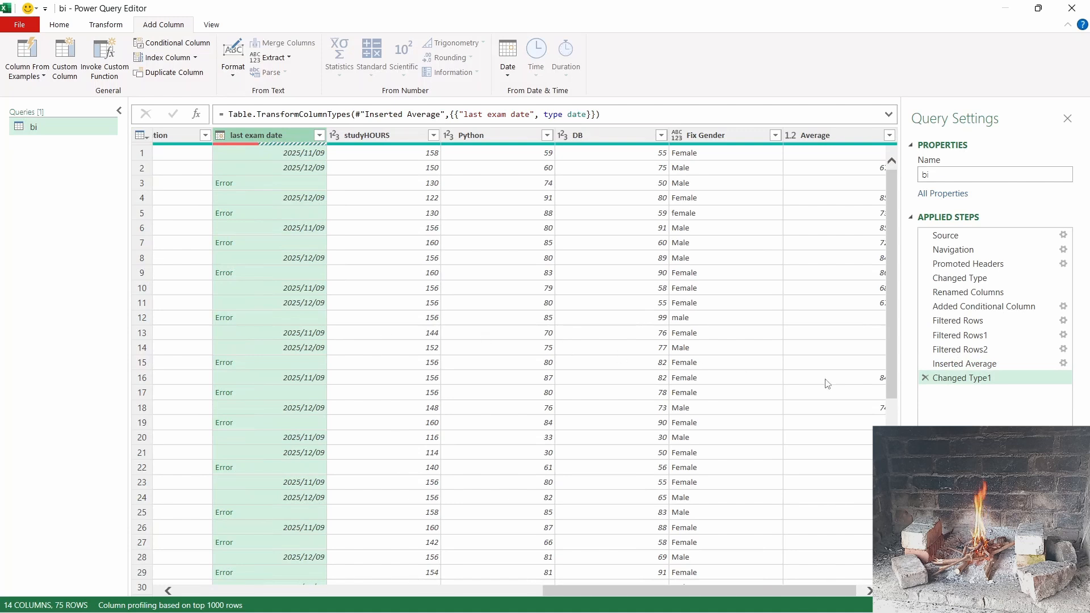
pyautogui.click(925, 378)
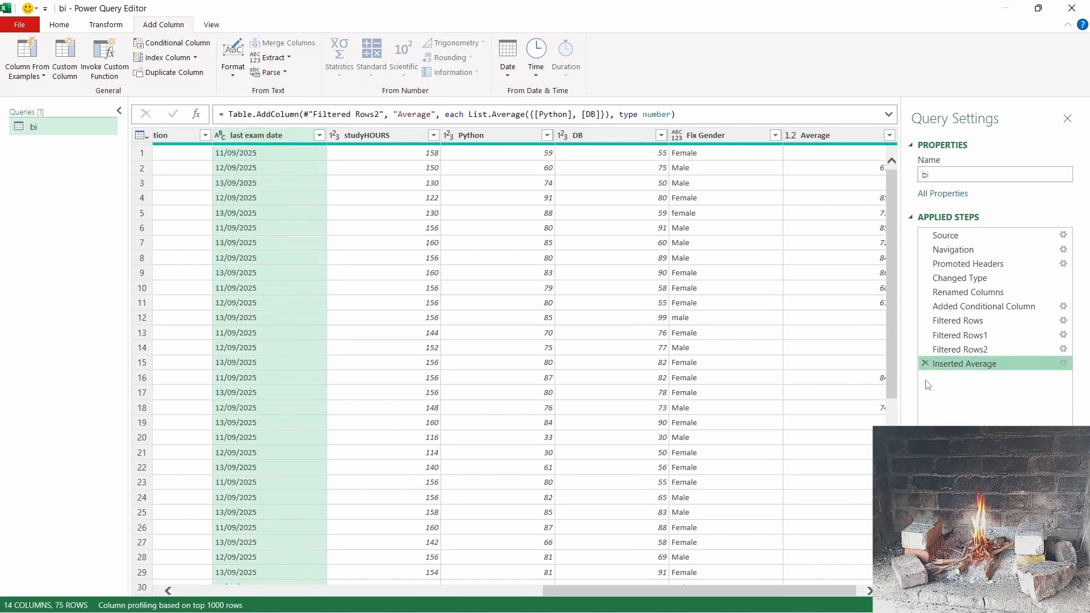
# Convert the last exam date column to the Date type using the English (South Sudan) locale
pyautogui.click(218, 135)
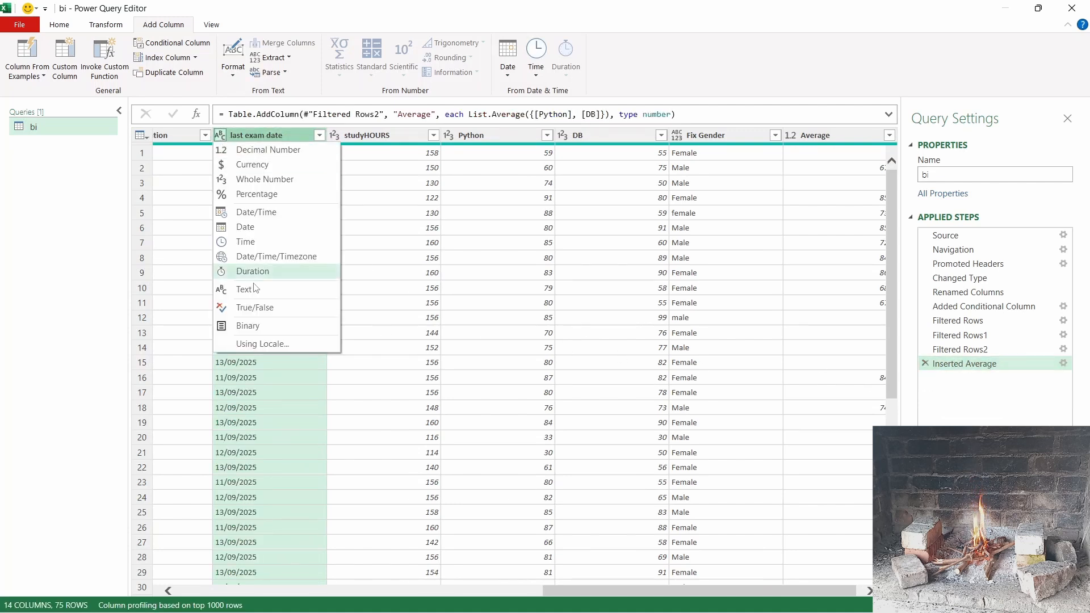
pyautogui.click(279, 345)
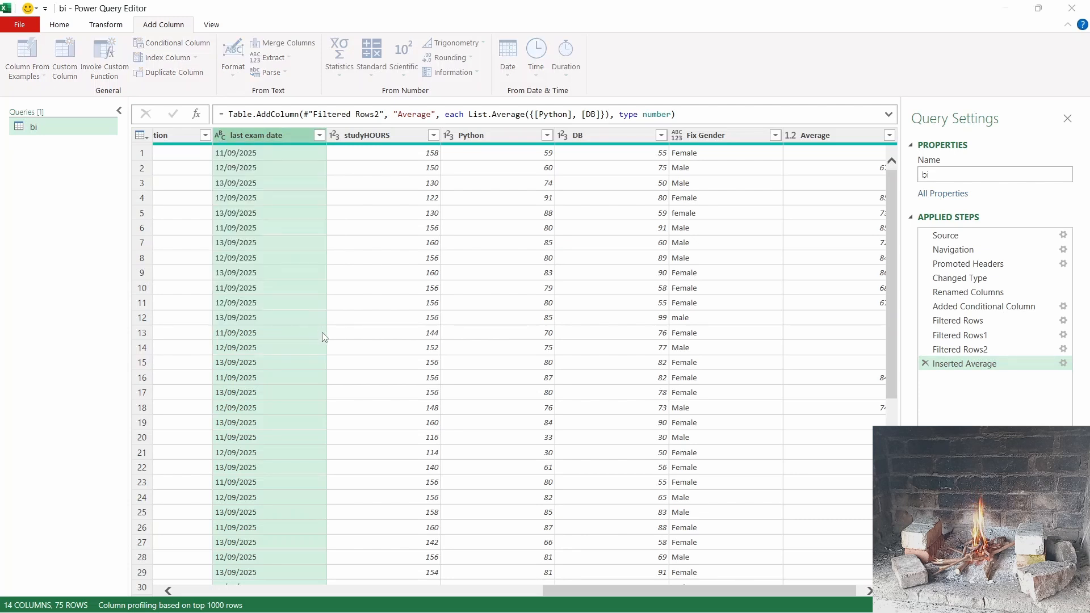
pyautogui.click(334, 303)
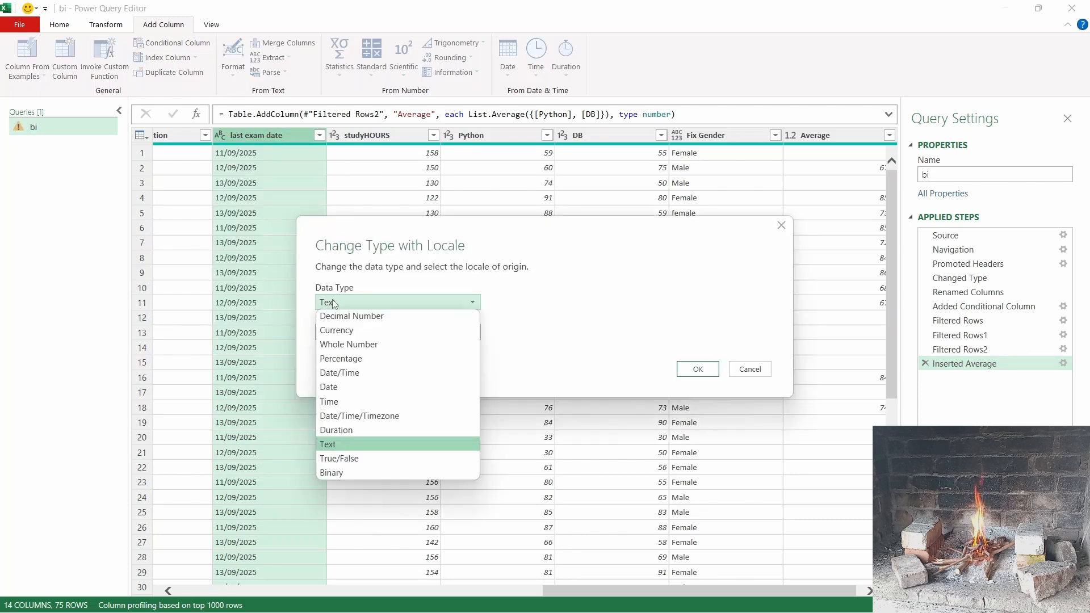
pyautogui.click(356, 388)
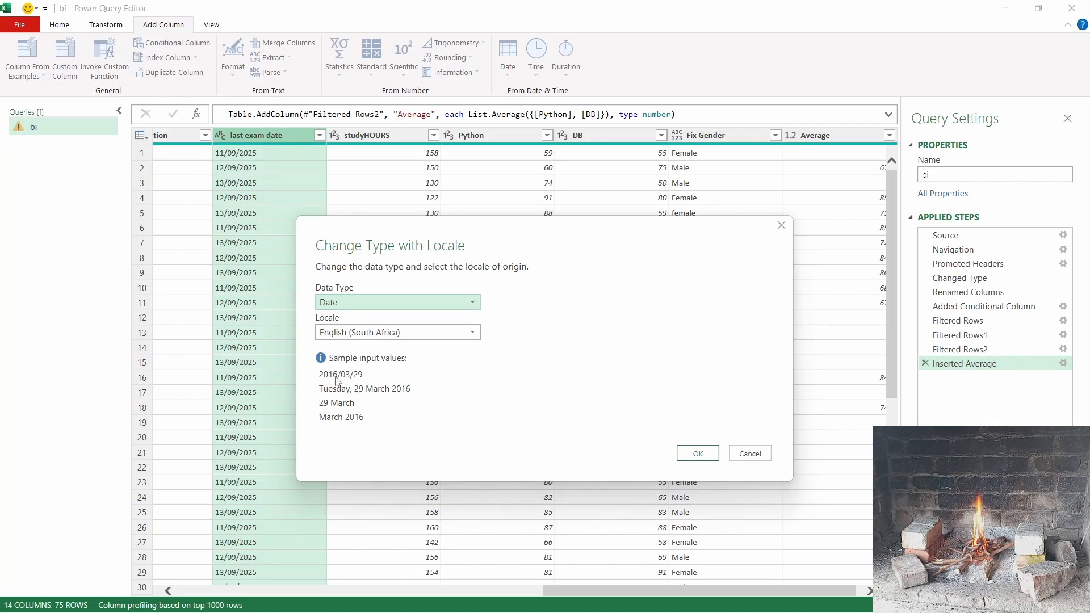
pyautogui.click(398, 335)
pyautogui.scroll(-2, 406, 307)
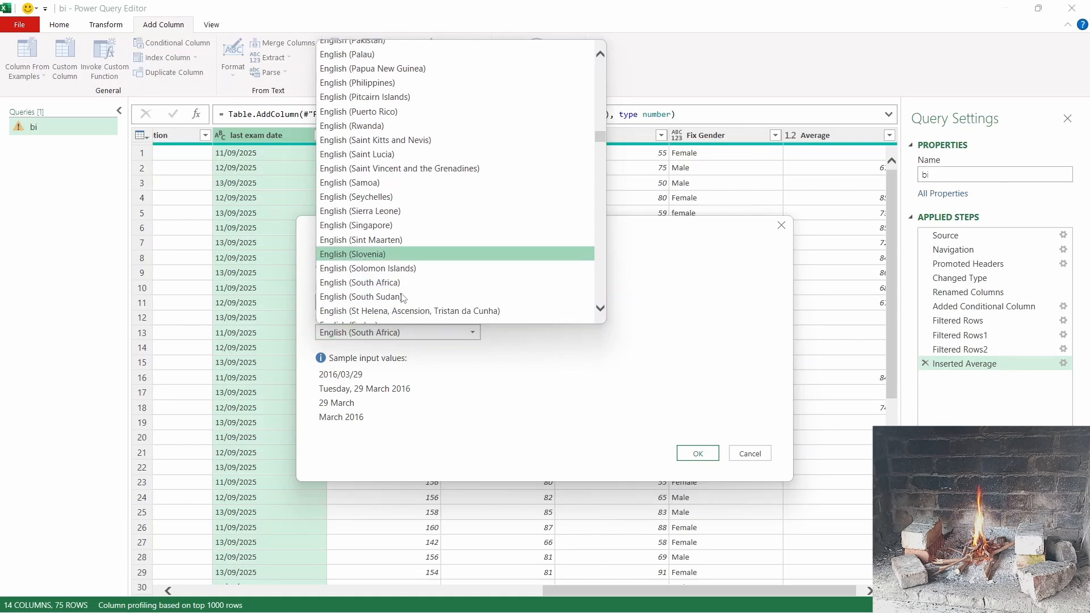
pyautogui.click(413, 316)
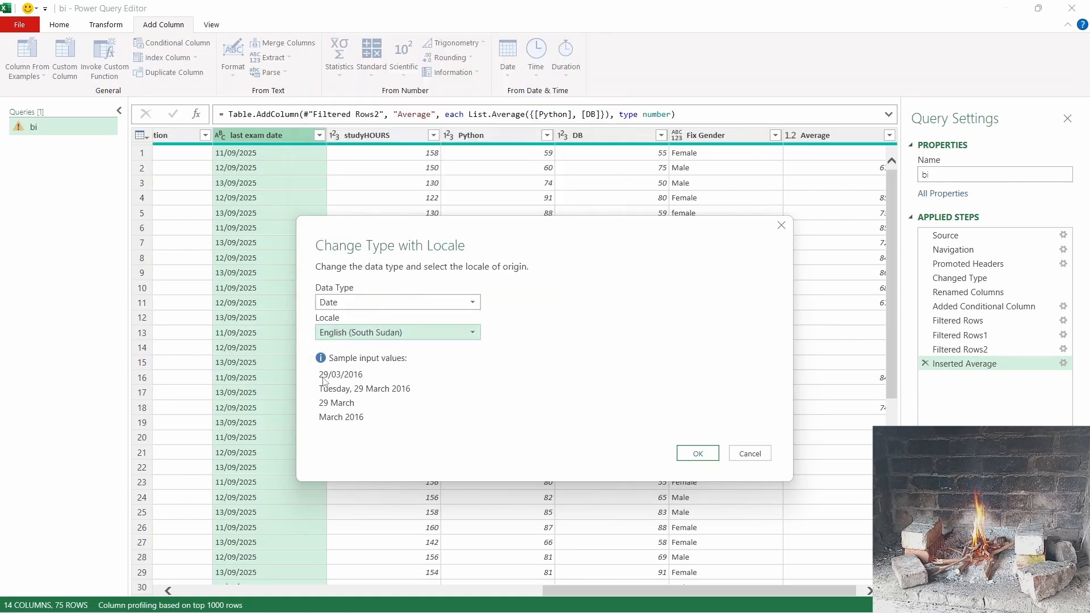
pyautogui.click(696, 453)
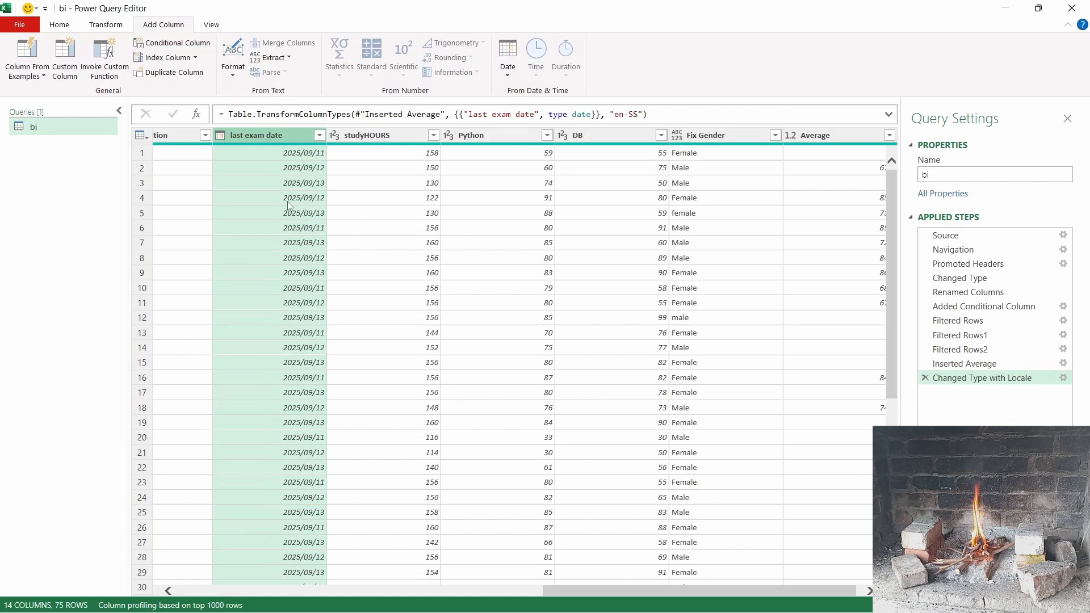
# Close the query editor and load the cleaned bi query into the workbook, dismissing the web data tip
pyautogui.click(60, 26)
pyautogui.click(17, 52)
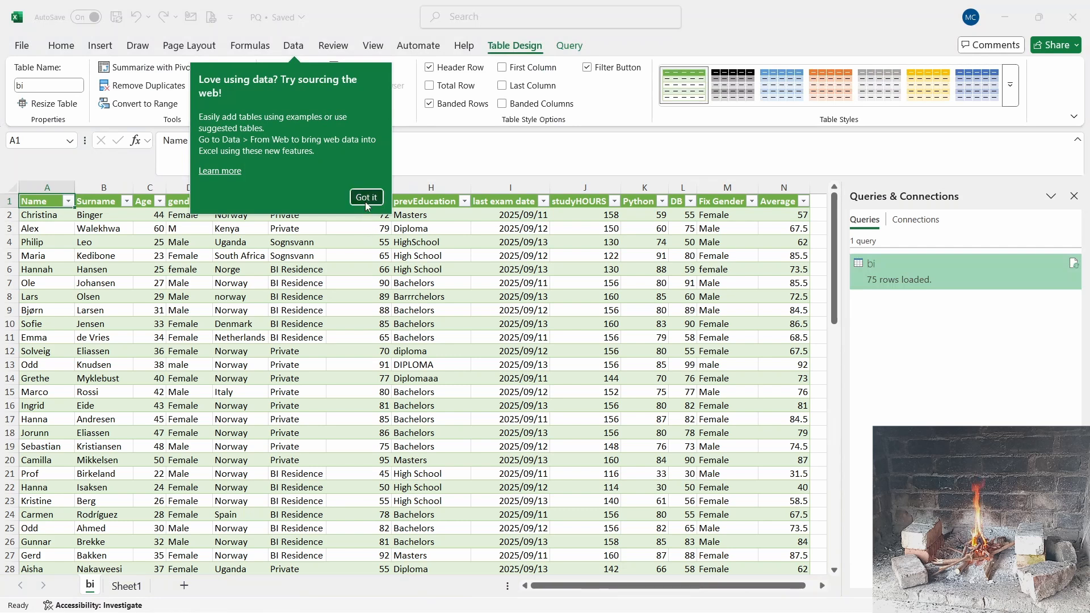
pyautogui.click(366, 197)
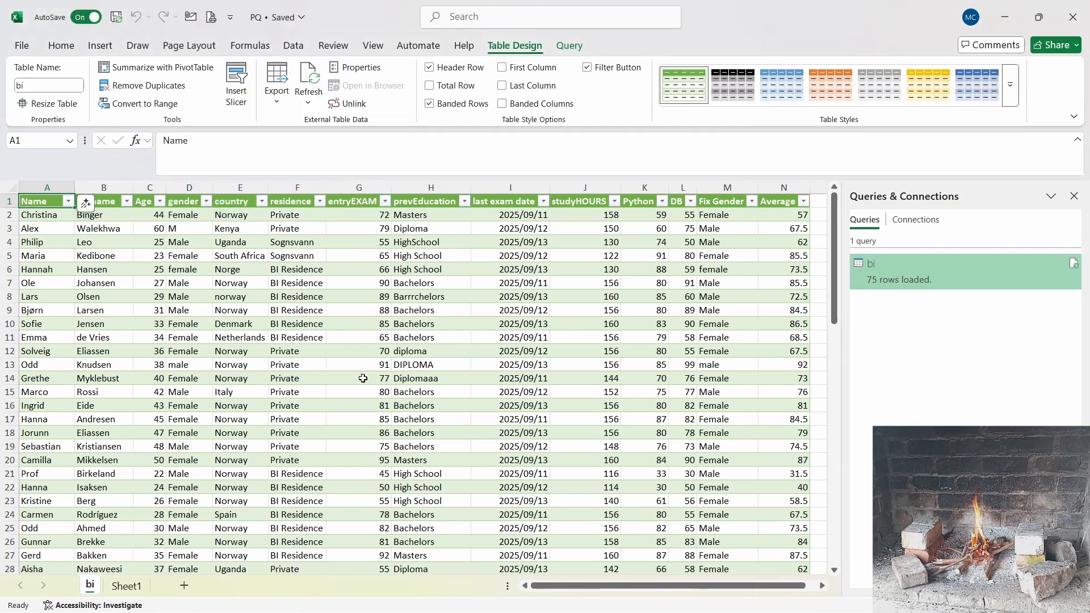
pyautogui.moveTo(550, 588)
pyautogui.mouseDown()
pyautogui.moveTo(598, 588)
pyautogui.moveTo(538, 586)
pyautogui.mouseUp()
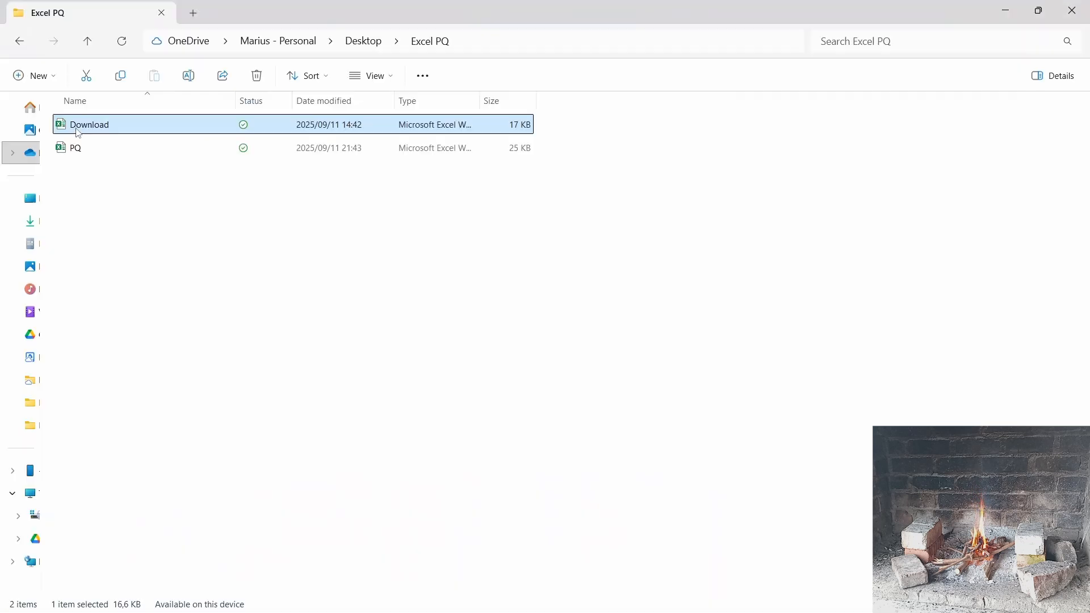
# Switch to File Explorer, open the Download workbook from the Excel PQ folder, and show its bi sheet
pyautogui.click(78, 130)
pyautogui.click(67, 128)
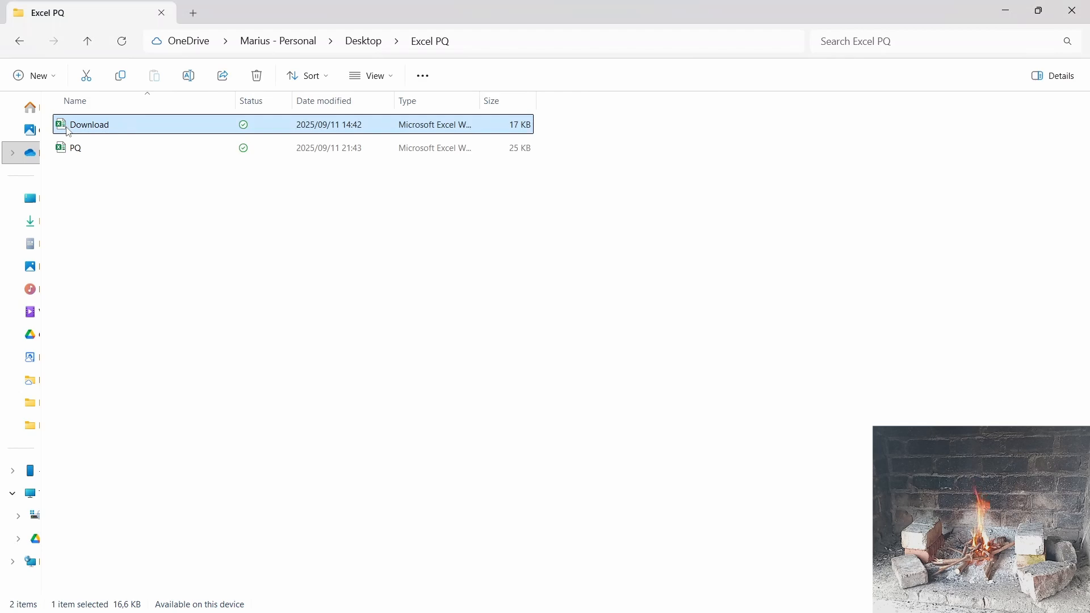
pyautogui.doubleClick(69, 131)
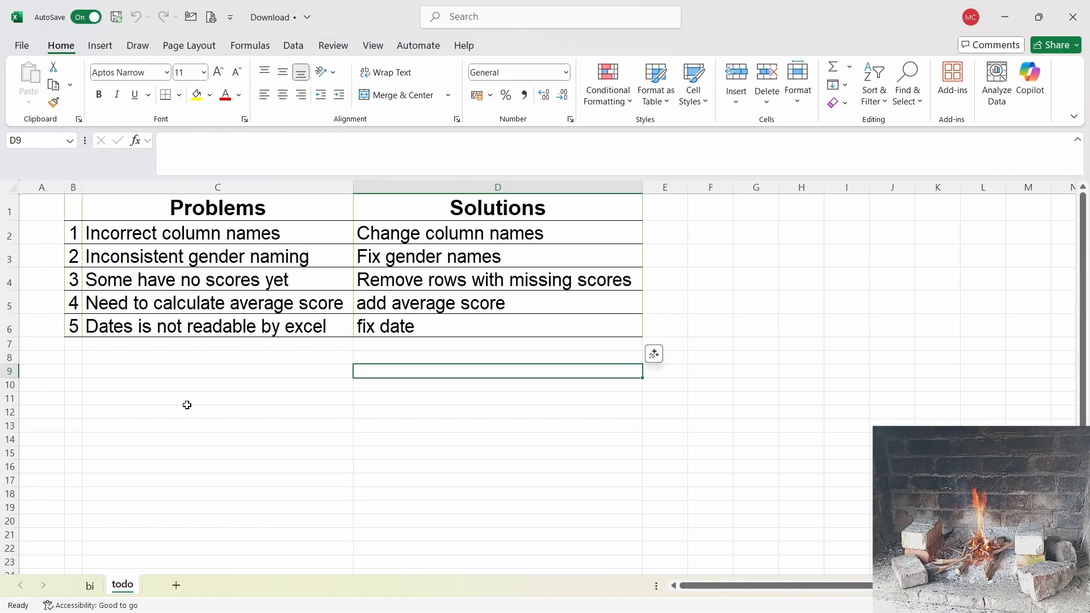
pyautogui.click(90, 585)
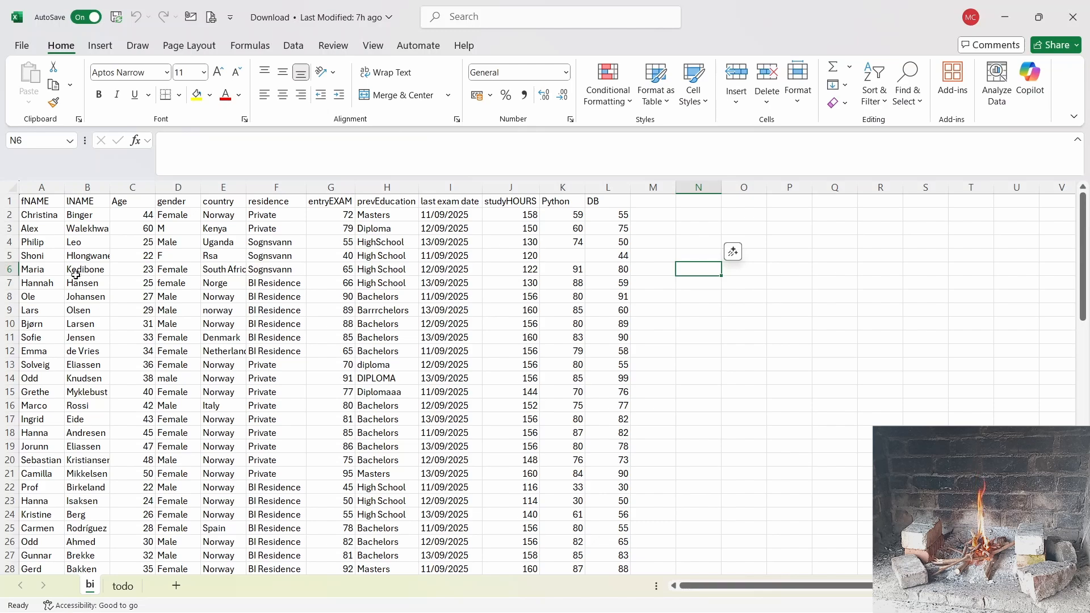
# Delete rows 5 to 78 of the bi sheet, keeping only the first three students
pyautogui.moveTo(8, 255); pyautogui.dragTo(27, 609)
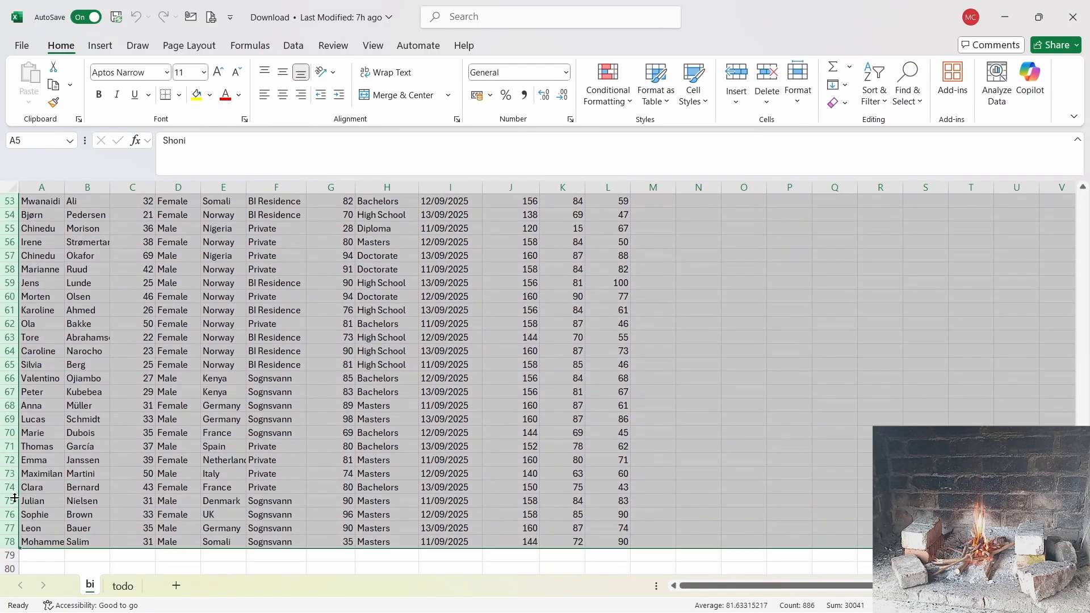
pyautogui.rightClick(12, 499)
pyautogui.click(90, 357)
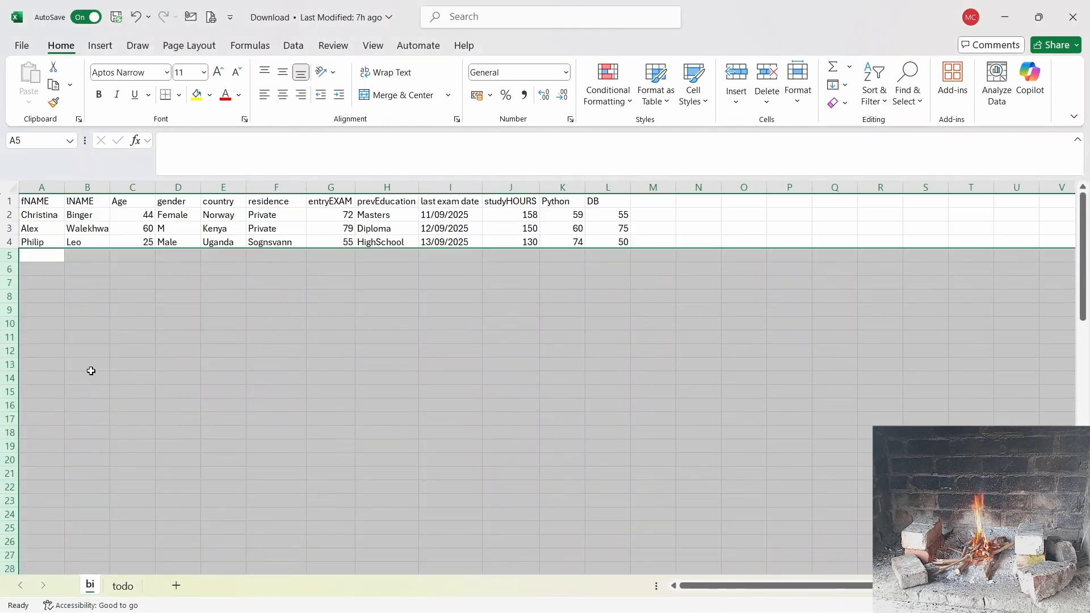
# Replace the fNAME values in A2, A3 and A4 with a, b and c, and close the Download workbook
pyautogui.click(52, 218)
pyautogui.write('Alex')
pyautogui.press('Return')
pyautogui.write('b')
pyautogui.press('Return')
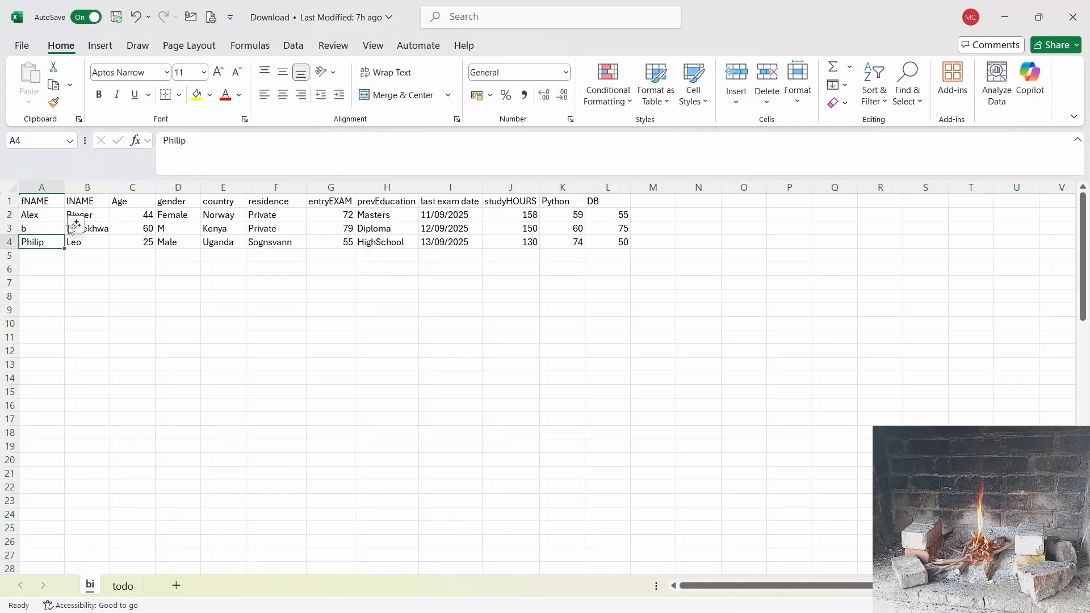
pyautogui.hotkey('ctrl', 'z')
pyautogui.hotkey('ctrl', 'z')
pyautogui.hotkey('ctrl', 'z')
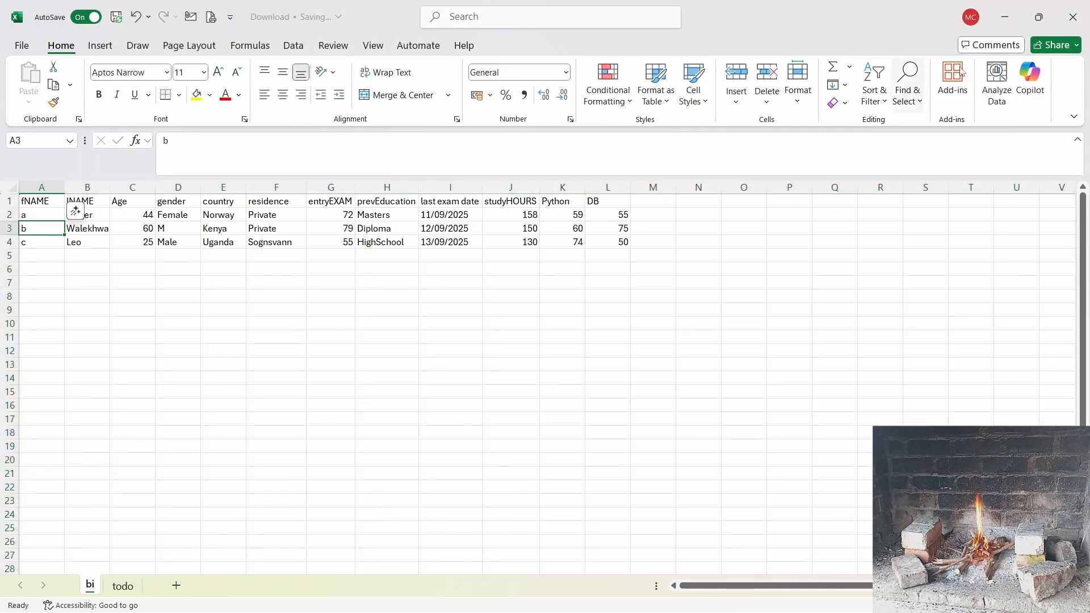
pyautogui.click(1073, 17)
# Open the PQ workbook and refresh all its queries, accepting the connection to the external data source
pyautogui.doubleClick(72, 149)
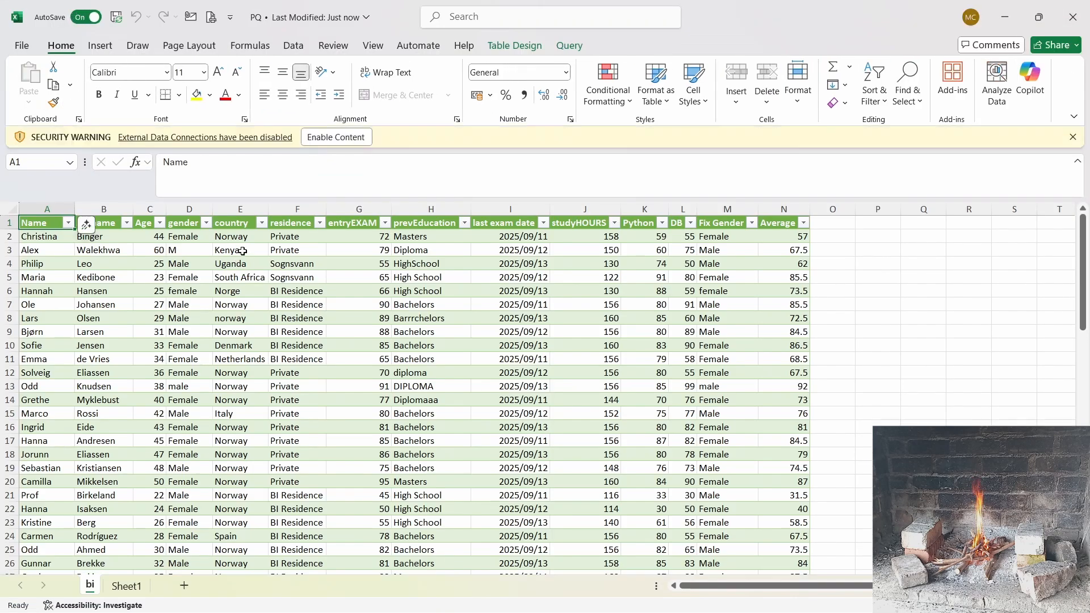
pyautogui.click(293, 45)
pyautogui.click(311, 66)
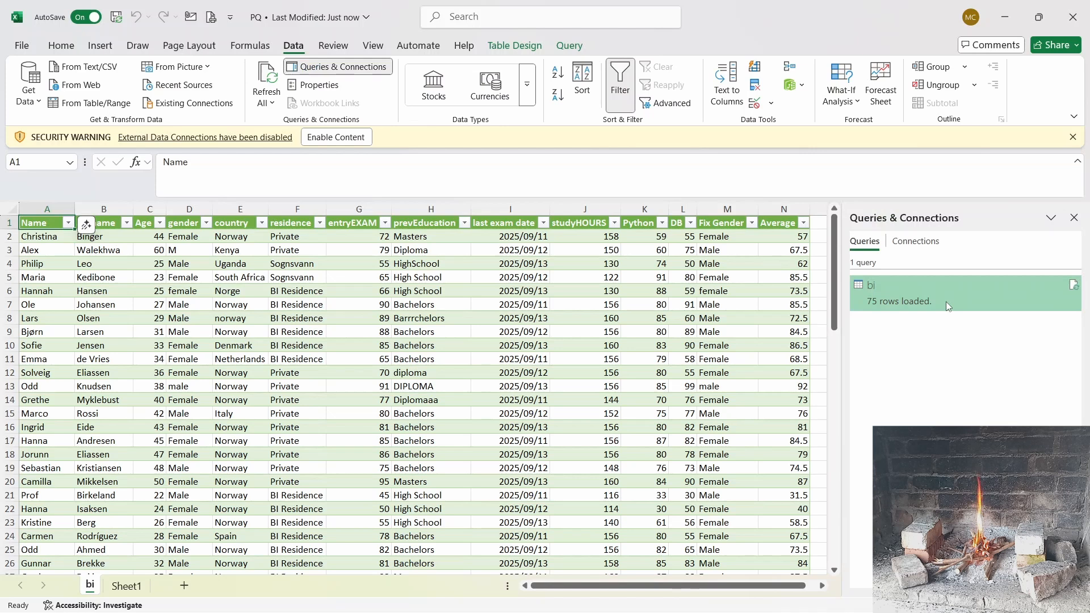
pyautogui.click(266, 82)
pyautogui.click(585, 365)
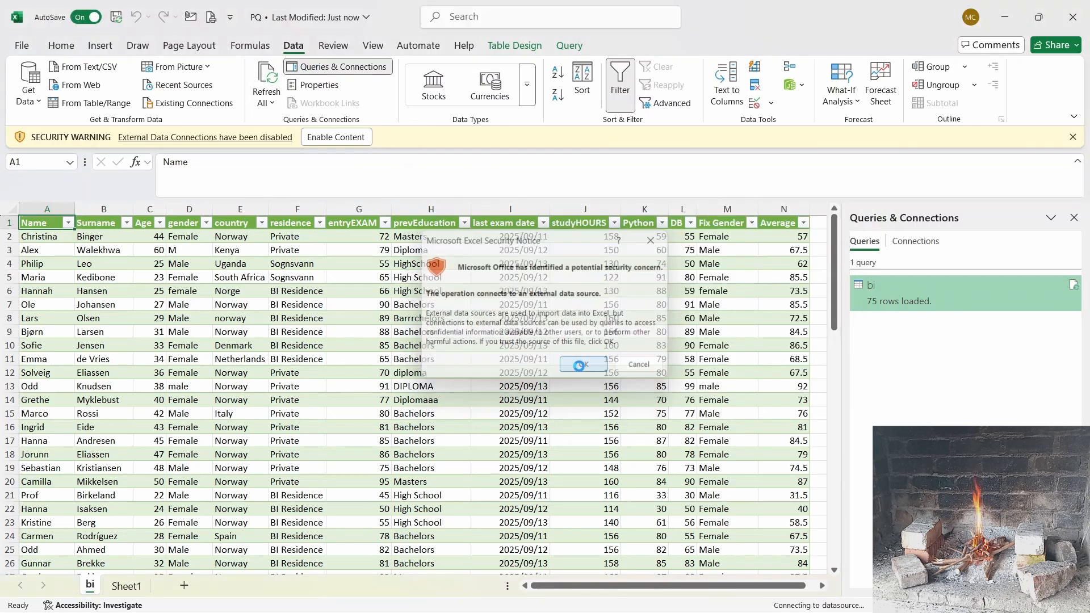